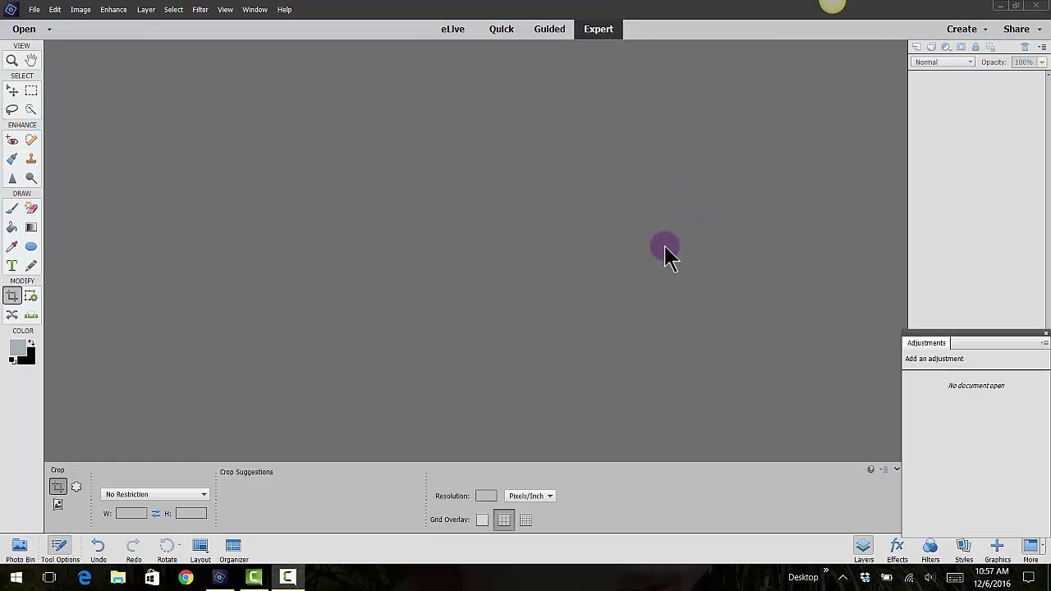
# Step: From 03pse15-advanced-art, enter the 02enhancing-photos folder and open all five images at once
pyautogui.click(32, 11)
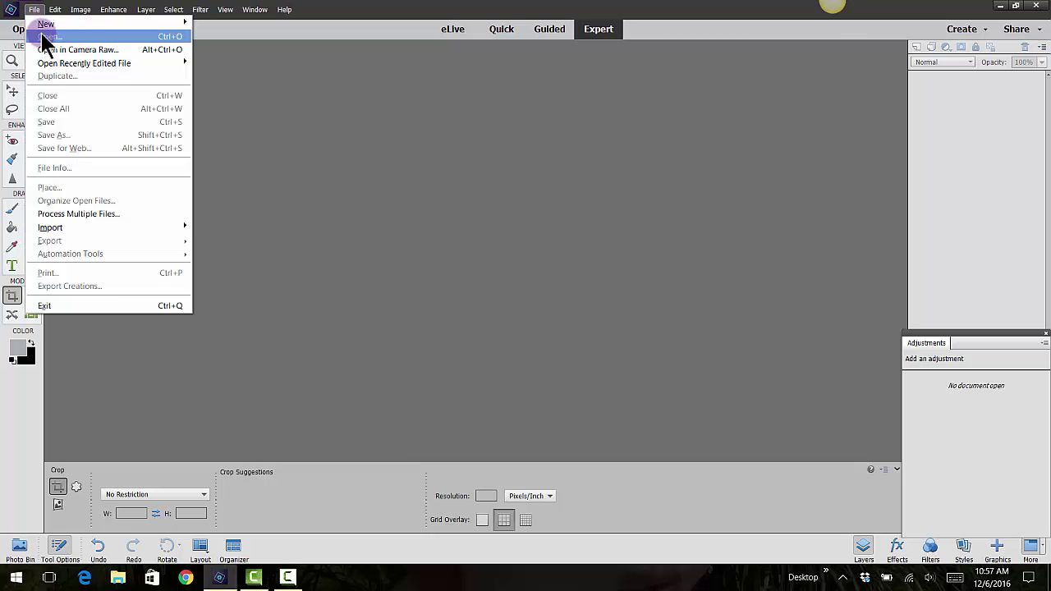
pyautogui.click(45, 37)
pyautogui.click(440, 34)
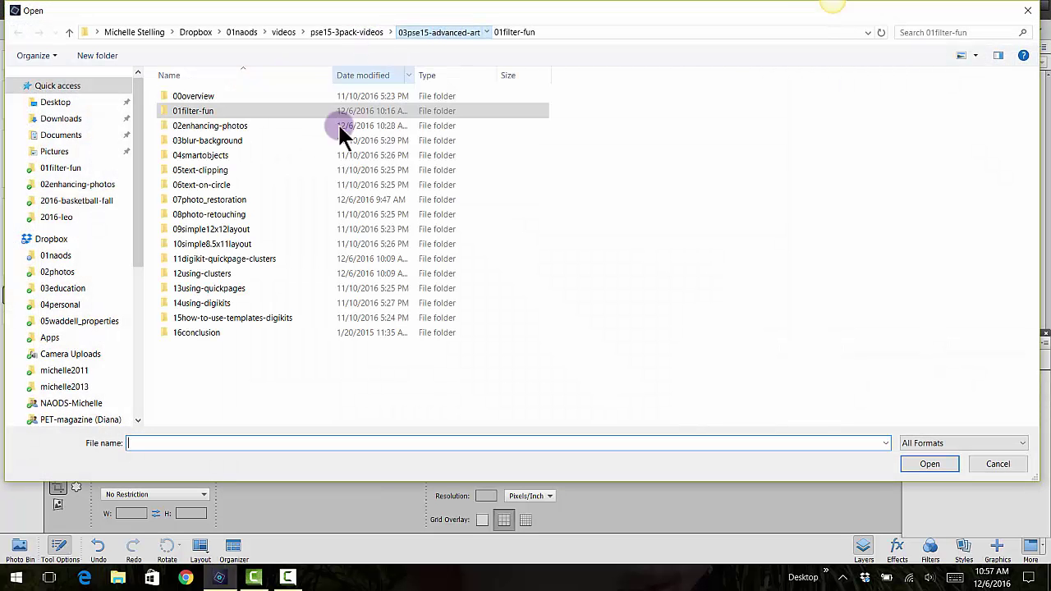
pyautogui.doubleClick(197, 129)
pyautogui.moveTo(167, 161); pyautogui.dragTo(501, 82)
pyautogui.click(928, 465)
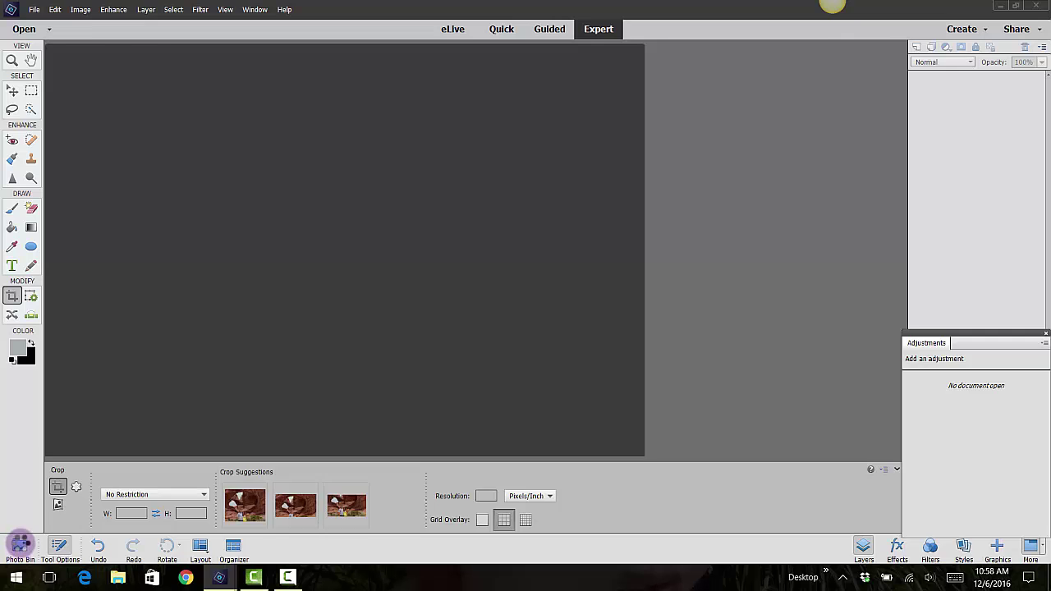
# Step: Make the family beach photo active from the Photo Bin, then open Levels and cancel it unchanged
pyautogui.click(21, 543)
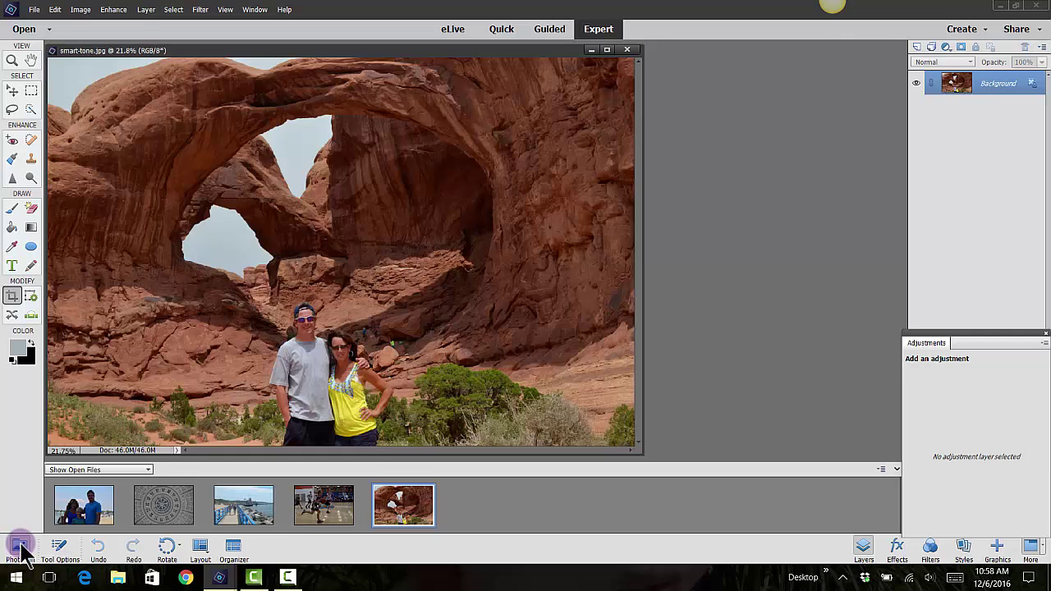
pyautogui.click(92, 517)
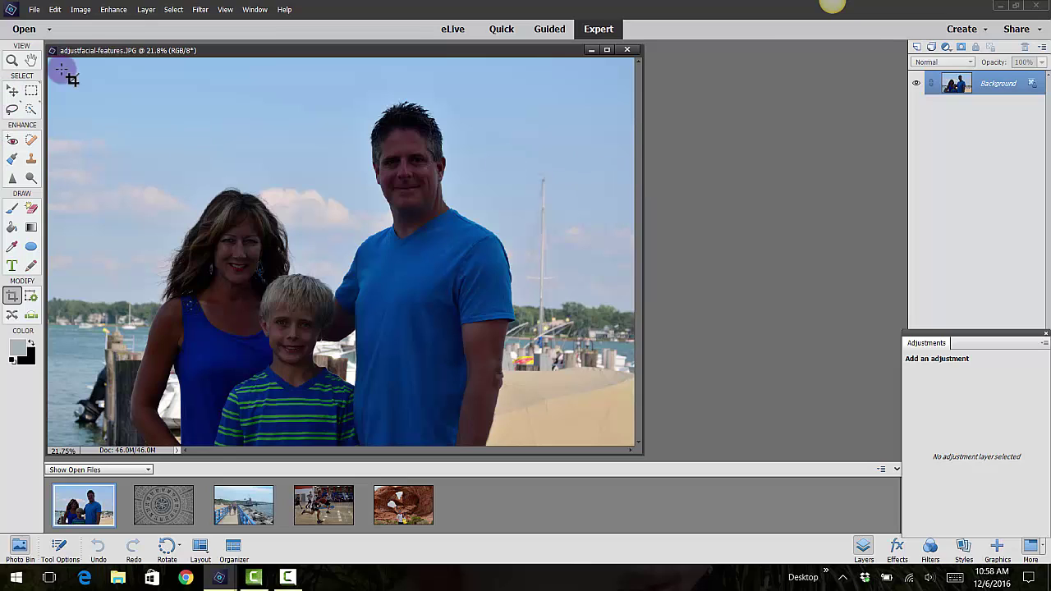
pyautogui.click(113, 9)
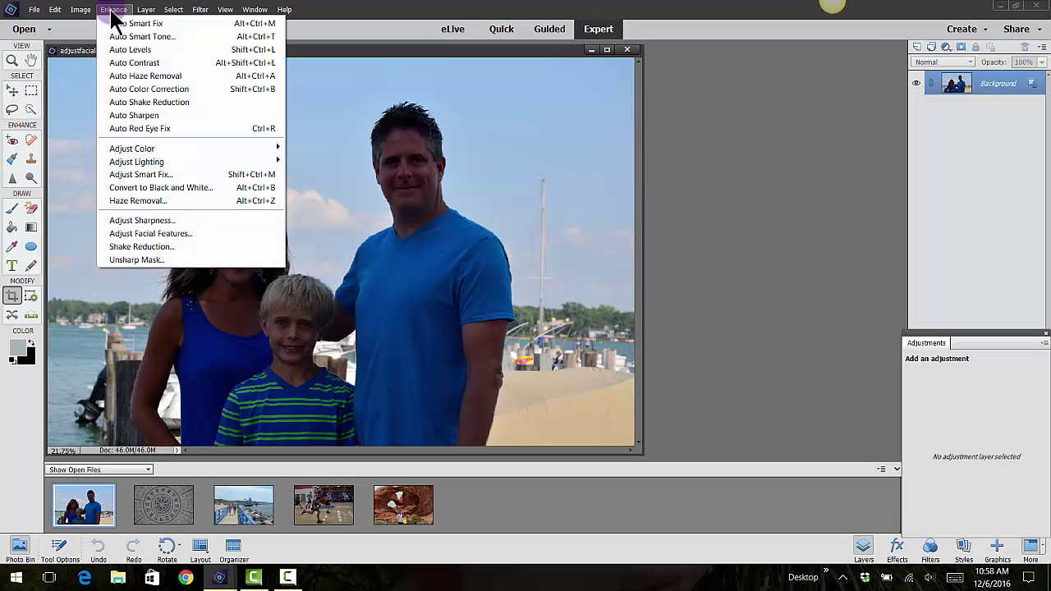
pyautogui.click(136, 174)
pyautogui.moveTo(140, 164)
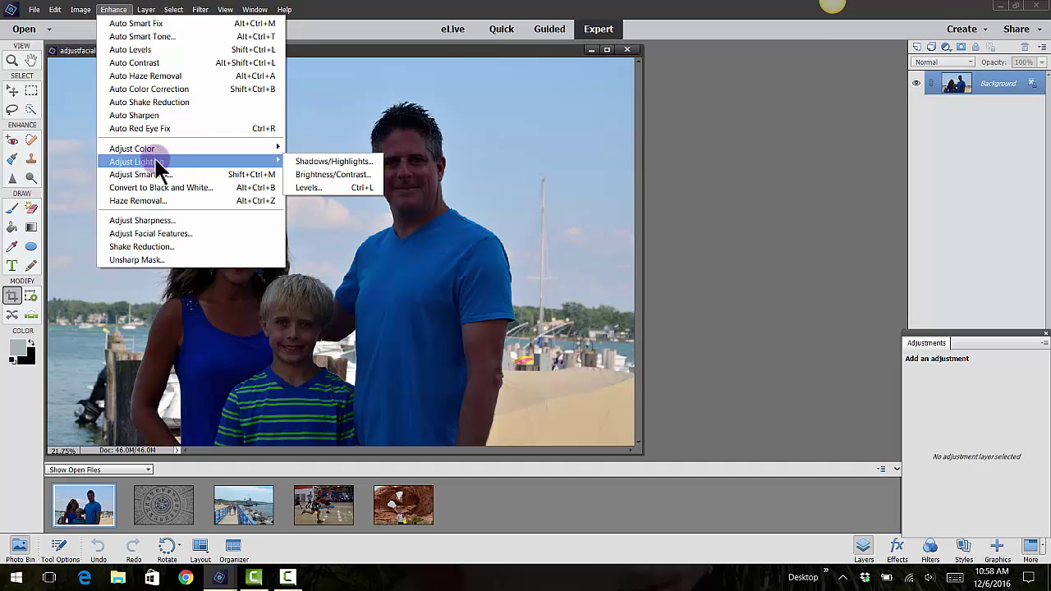
pyautogui.click(310, 187)
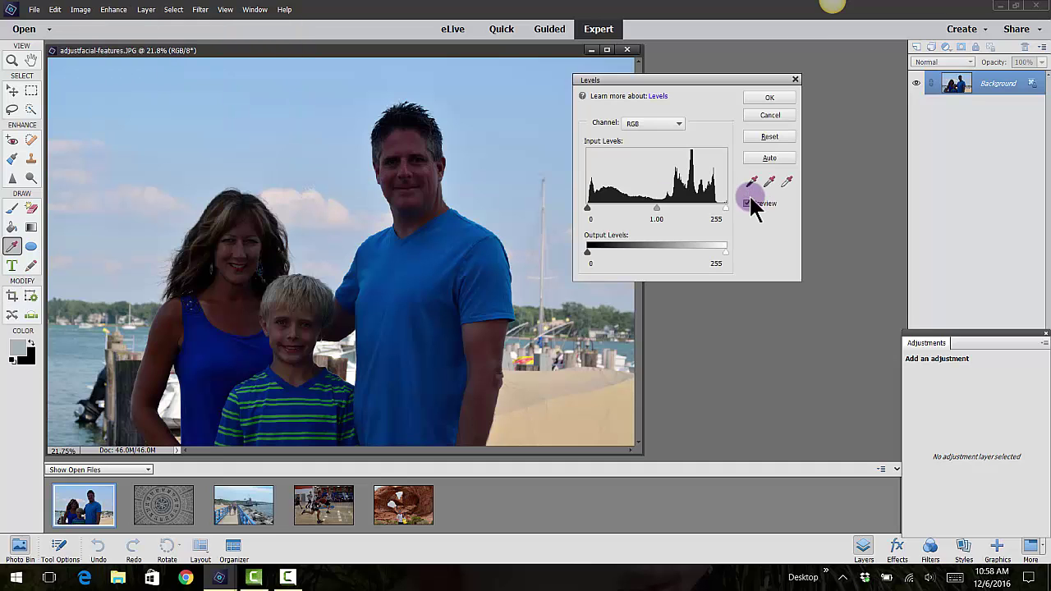
pyautogui.click(771, 114)
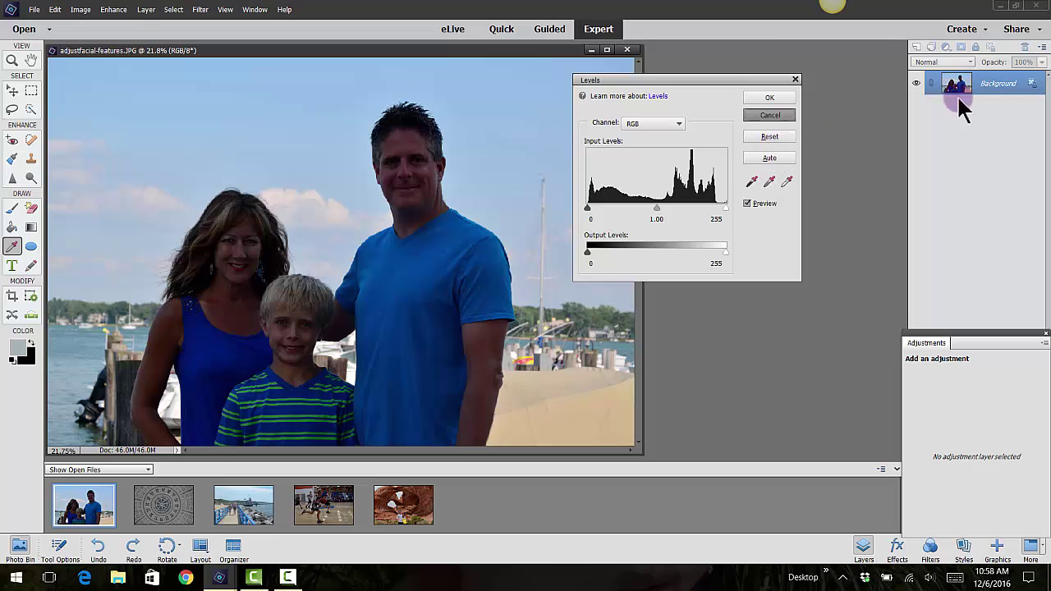
# Step: Duplicate the Background layer as 'Background copy' from the layer's right-click menu
pyautogui.rightClick(999, 79)
pyautogui.click(992, 105)
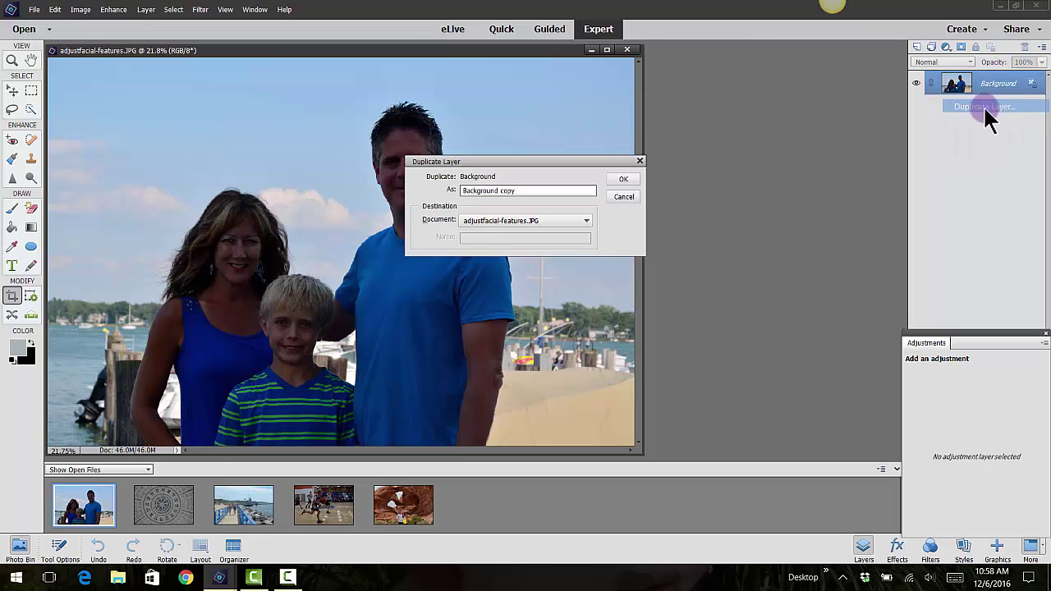
pyautogui.click(620, 177)
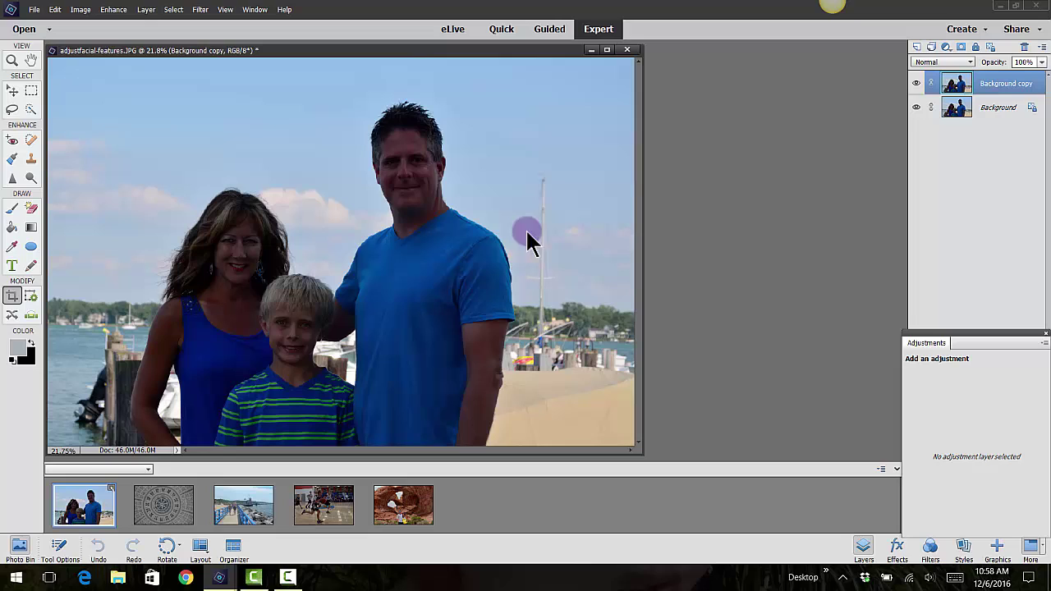
pyautogui.click(111, 10)
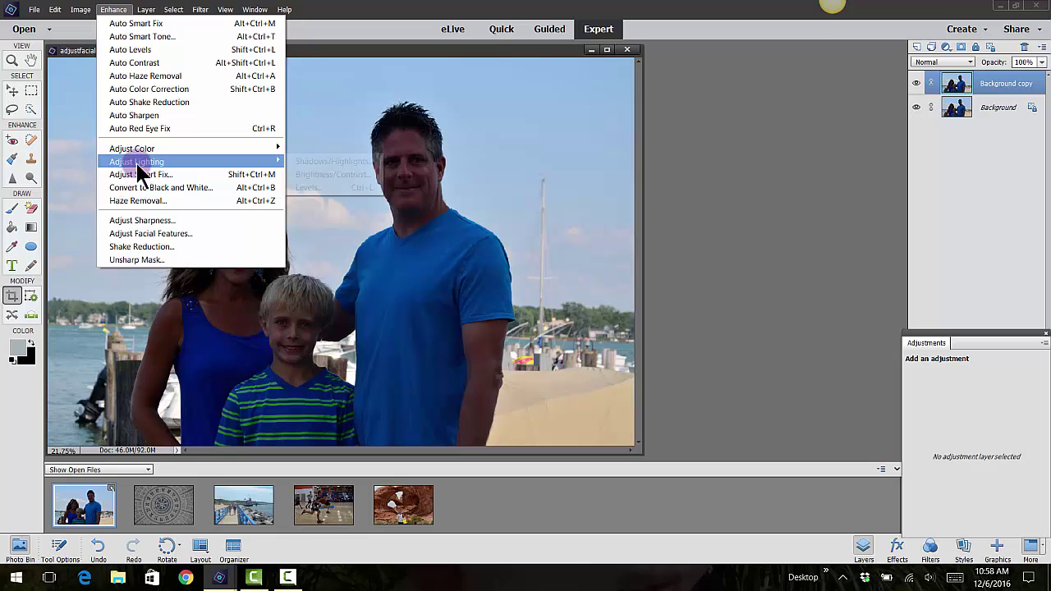
# Step: Apply Levels to the copy layer with white input 203 and midtones 1.59, comparing via Preview
pyautogui.click(316, 188)
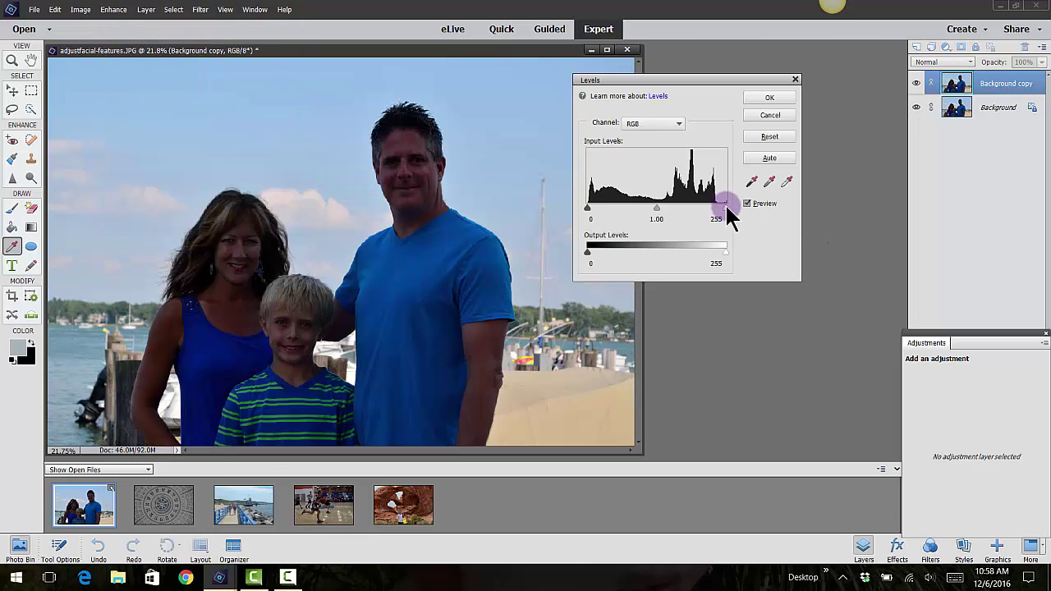
pyautogui.moveTo(724, 207); pyautogui.dragTo(626, 215)
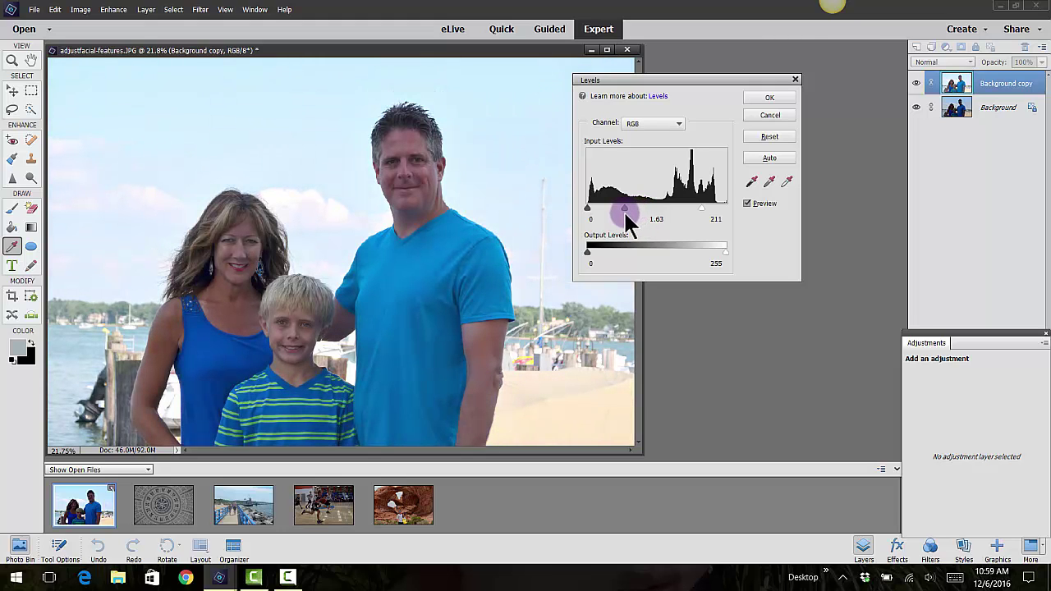
pyautogui.click(588, 210)
pyautogui.moveTo(702, 207); pyautogui.dragTo(698, 210)
pyautogui.moveTo(622, 209); pyautogui.dragTo(628, 215)
pyautogui.click(746, 203)
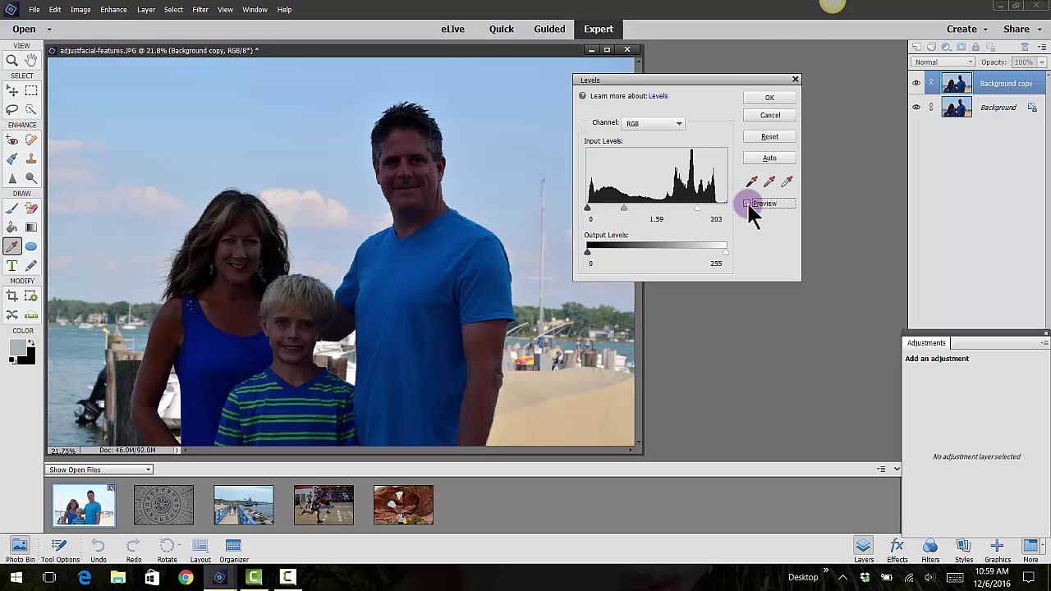
pyautogui.click(746, 203)
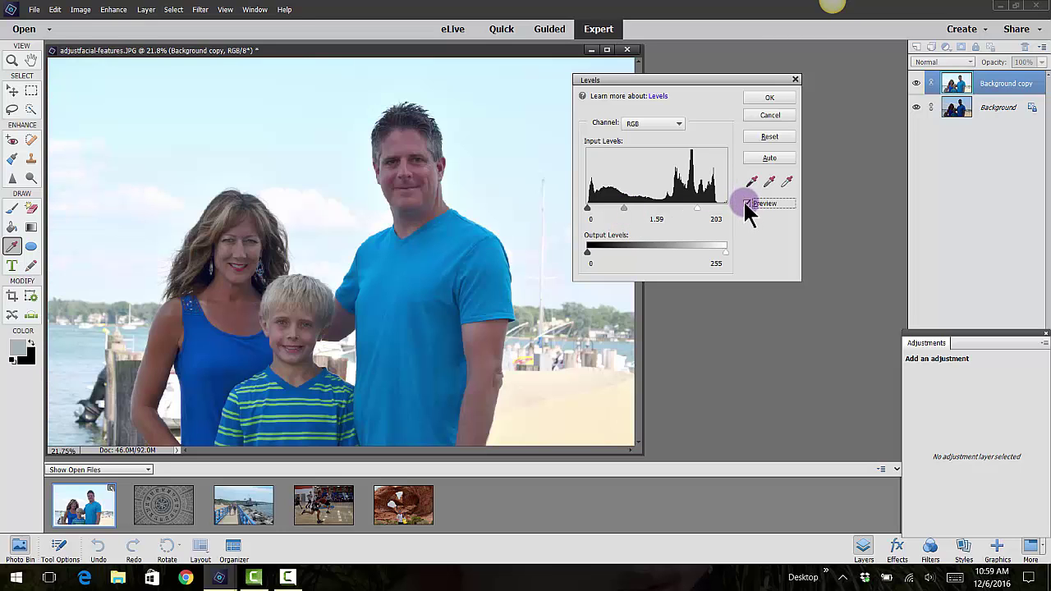
pyautogui.click(746, 203)
pyautogui.click(746, 203)
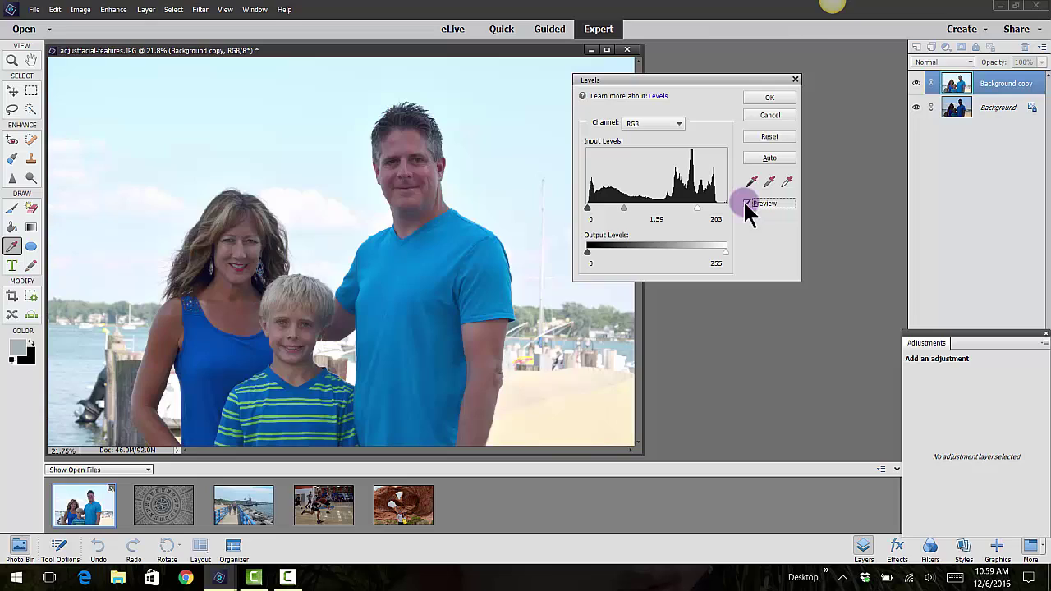
pyautogui.click(760, 99)
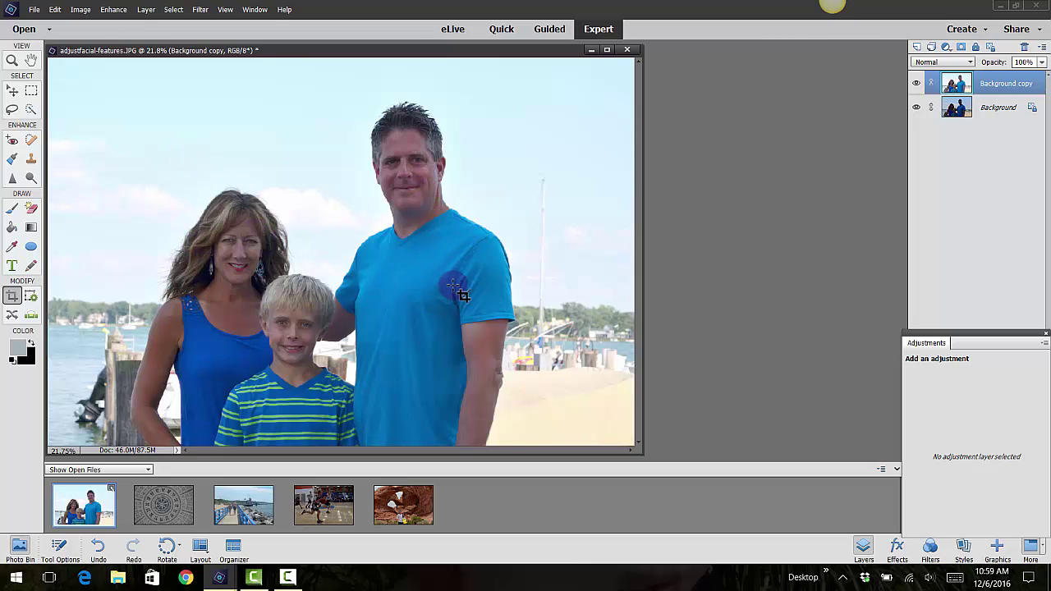
# Step: In Adjust Facial Features, zoom in on the man, maximize his Lips Smile and lower Lips Height
pyautogui.click(115, 10)
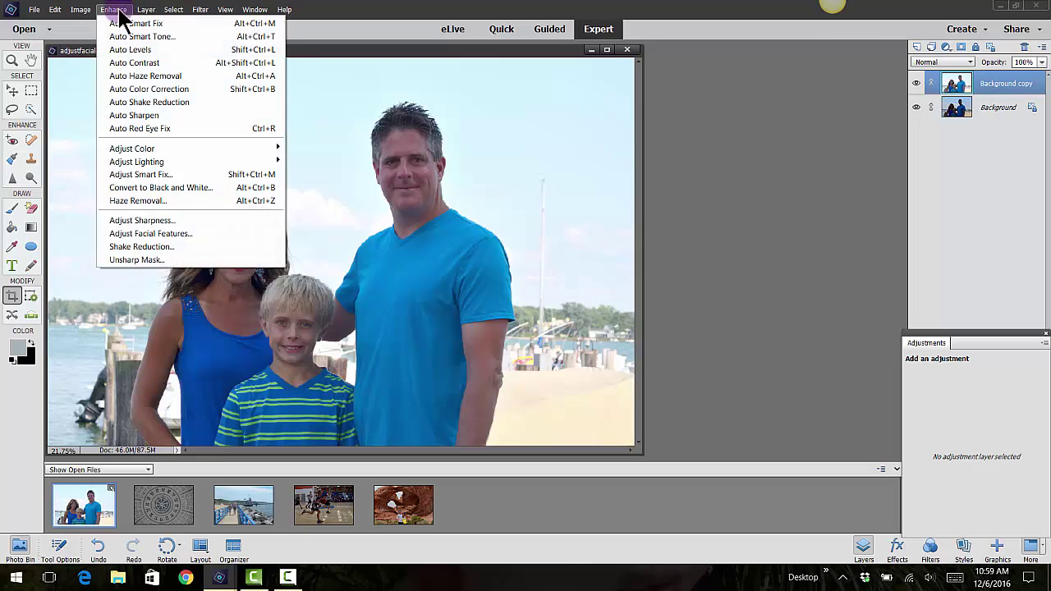
pyautogui.click(148, 236)
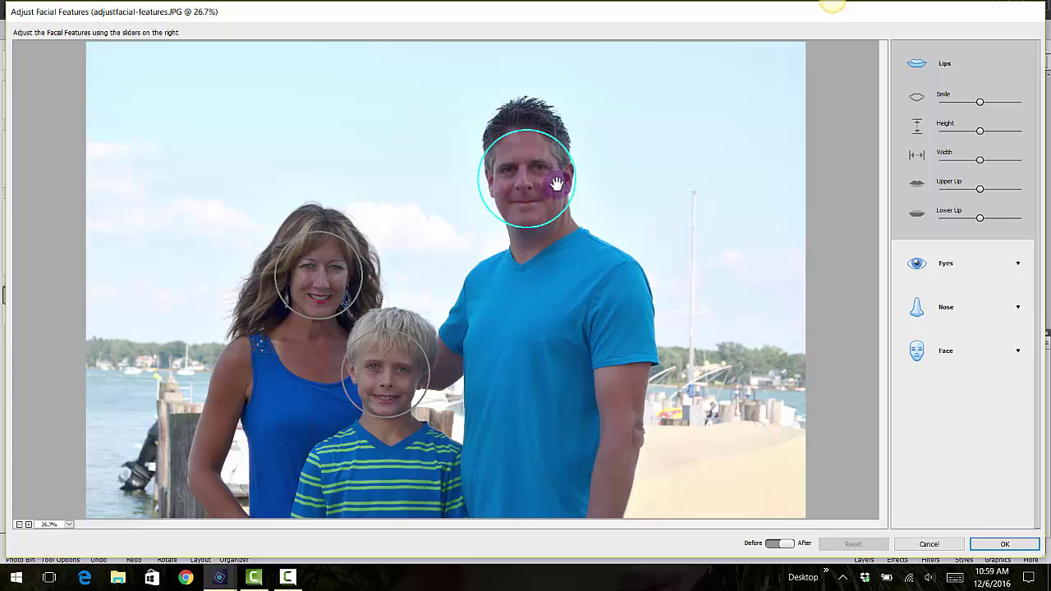
pyautogui.scroll(3, 621, 178)
pyautogui.scroll(4, 444, 361)
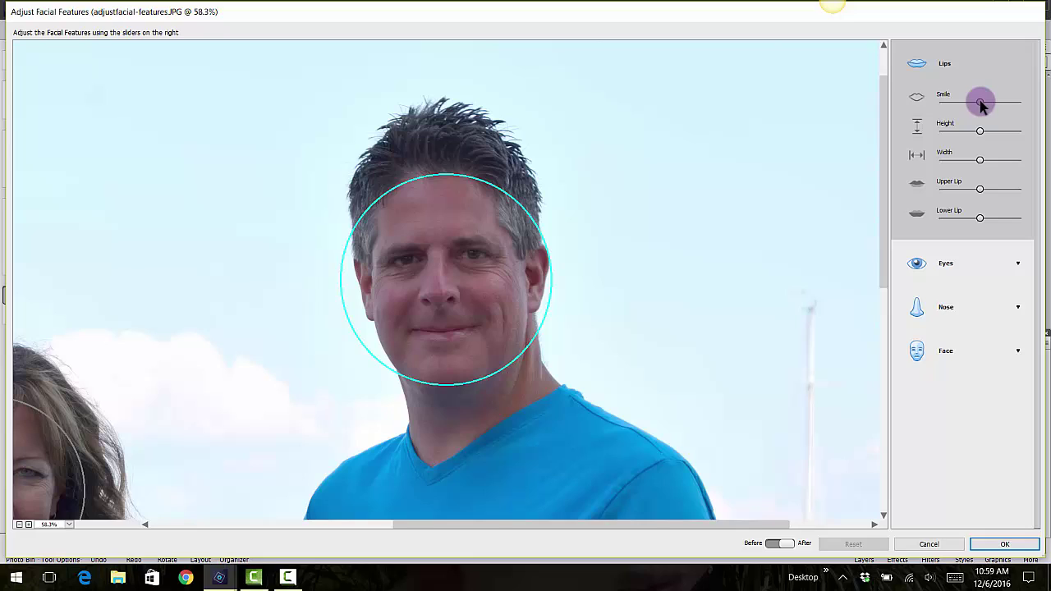
pyautogui.moveTo(982, 103)
pyautogui.mouseDown()
pyautogui.moveTo(1043, 90)
pyautogui.moveTo(975, 117)
pyautogui.mouseUp()
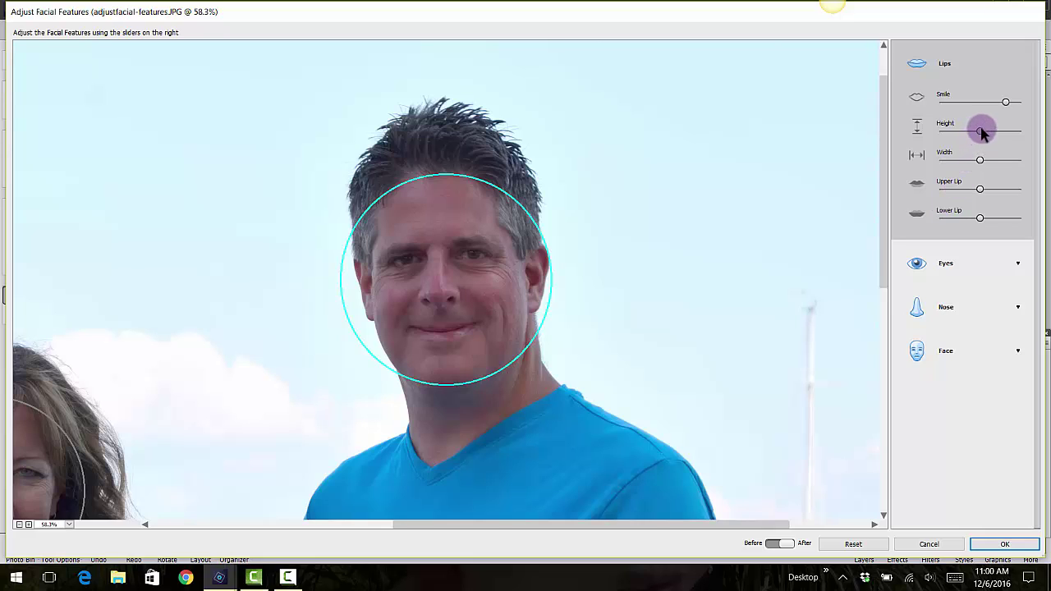
pyautogui.moveTo(983, 131); pyautogui.dragTo(954, 142)
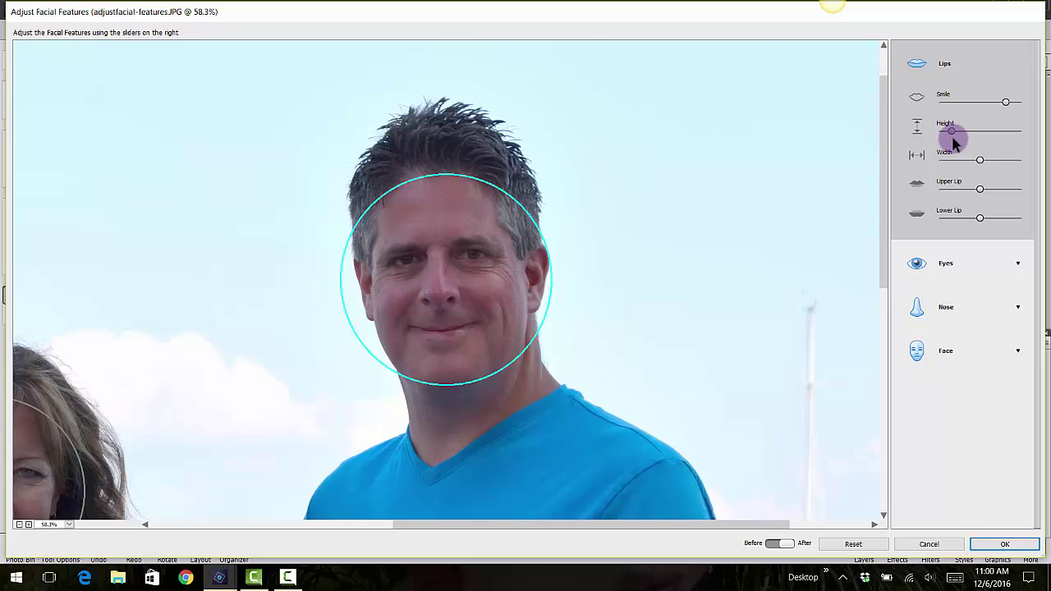
# Step: Set the man's Eye Height to maximum, then pan the preview toward the woman's face
pyautogui.click(1018, 264)
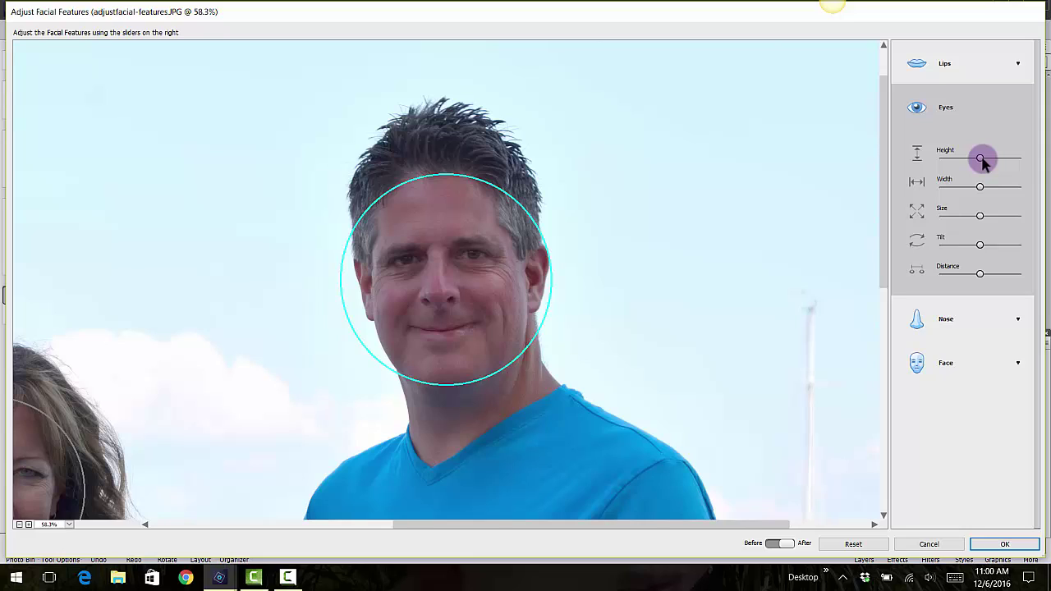
pyautogui.moveTo(984, 162); pyautogui.dragTo(1010, 164)
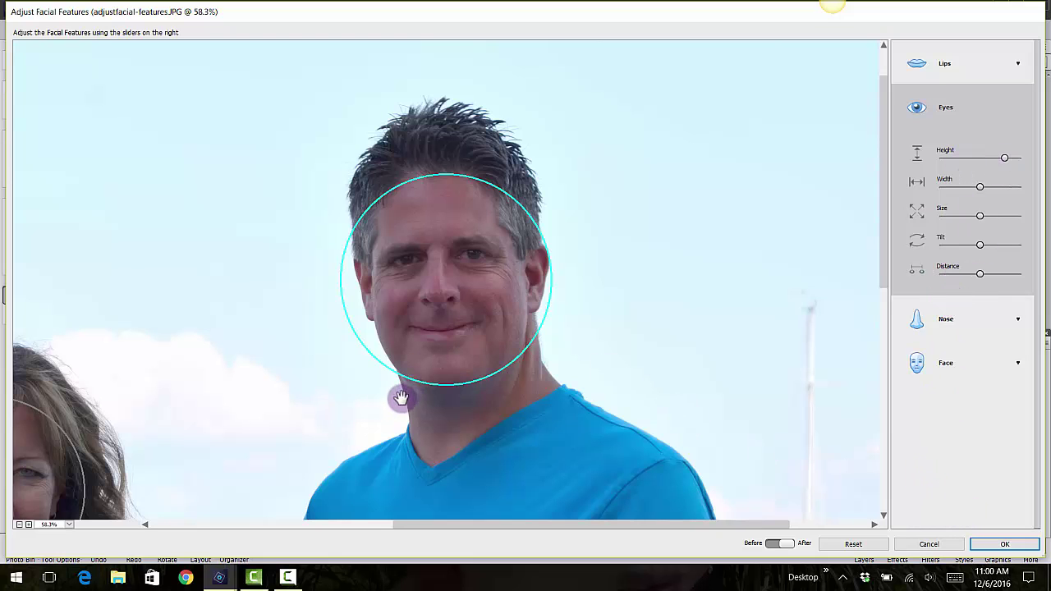
pyautogui.moveTo(304, 425); pyautogui.dragTo(640, 298)
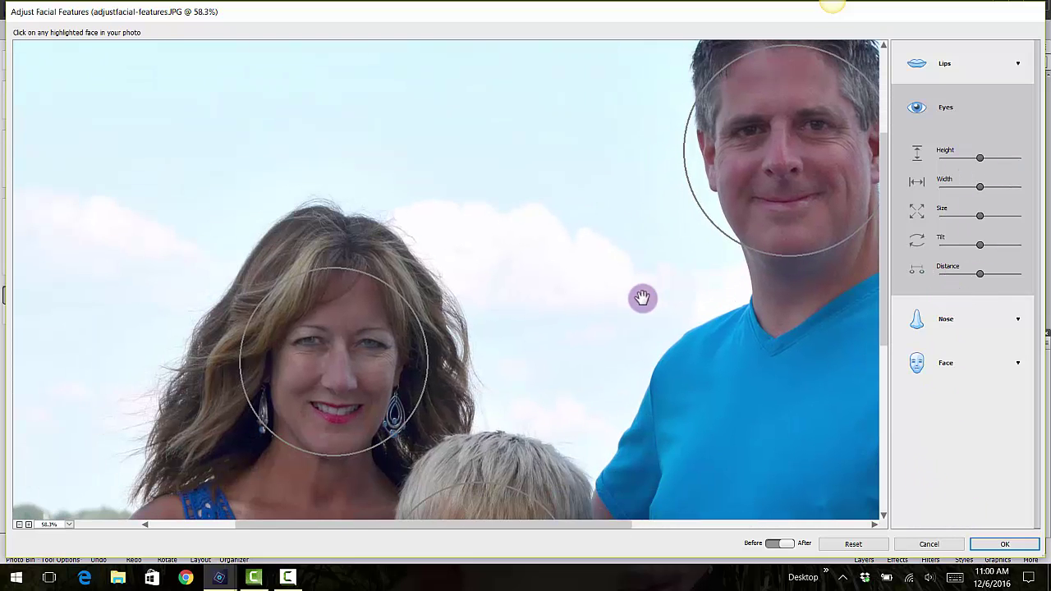
# Step: Select the woman's face, center it, and widen her Lips Smile slightly
pyautogui.click(363, 319)
pyautogui.moveTo(364, 418); pyautogui.dragTo(473, 309)
pyautogui.click(992, 65)
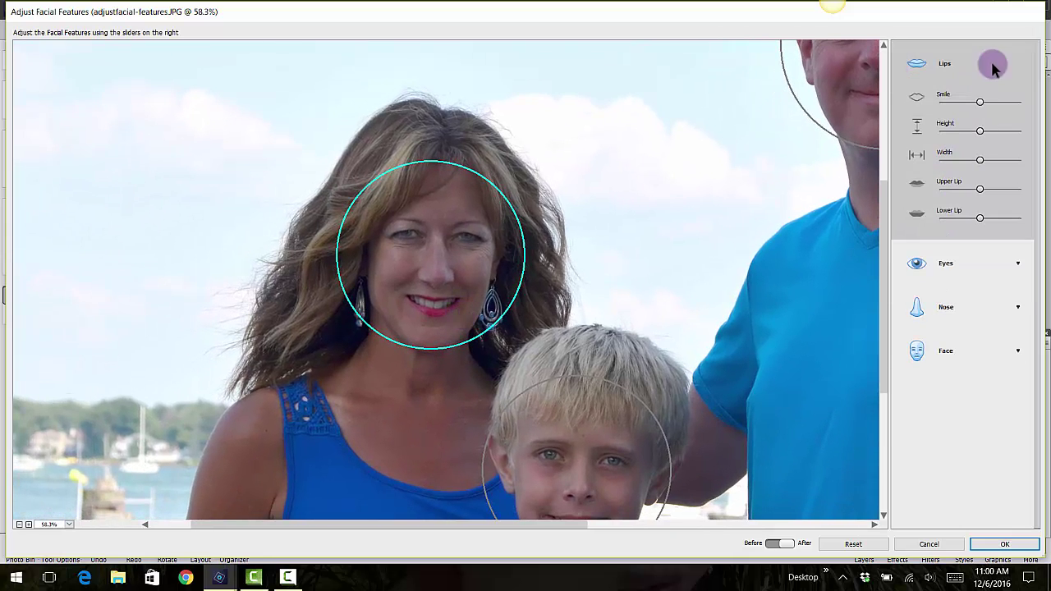
pyautogui.click(981, 103)
pyautogui.moveTo(981, 103); pyautogui.dragTo(991, 102)
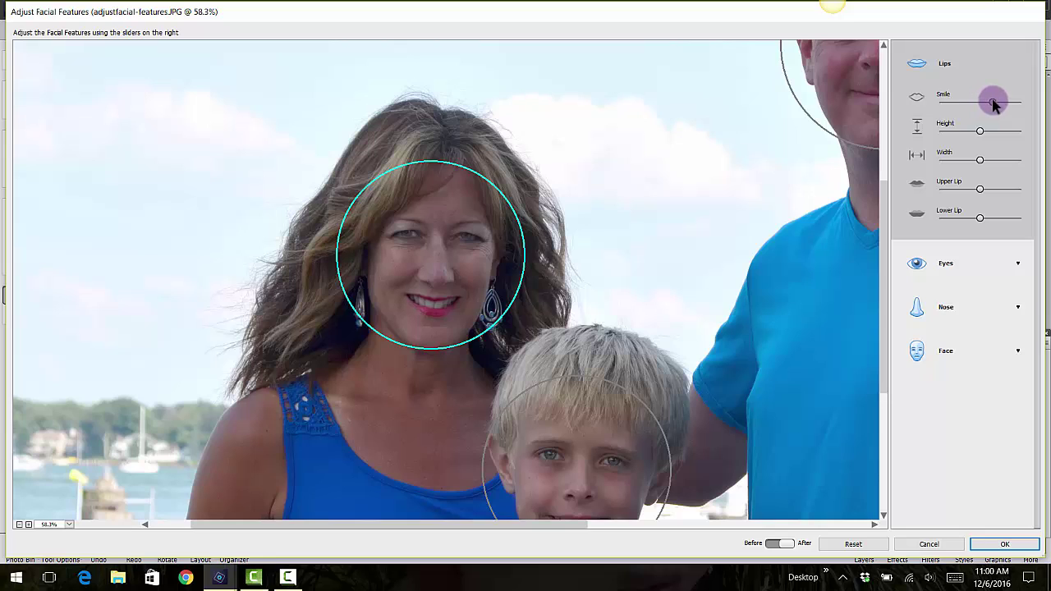
# Step: Raise the woman's Eye Height, then pan to and select the boy's face
pyautogui.click(975, 263)
pyautogui.click(979, 158)
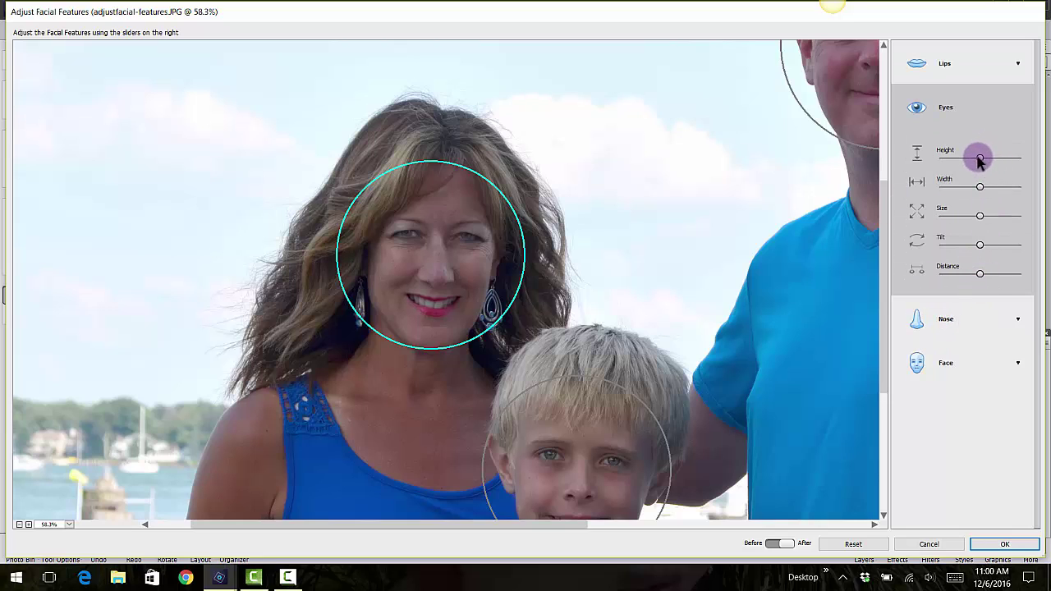
pyautogui.moveTo(982, 162)
pyautogui.mouseDown()
pyautogui.moveTo(1005, 156)
pyautogui.moveTo(980, 157)
pyautogui.mouseUp()
pyautogui.moveTo(646, 309); pyautogui.dragTo(569, 116)
pyautogui.click(550, 335)
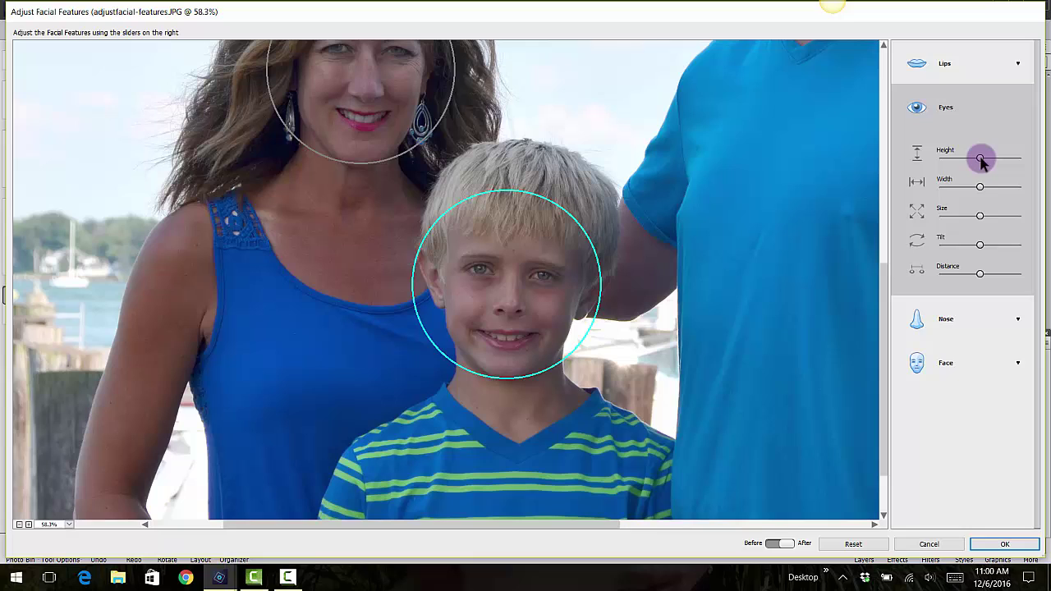
# Step: Widen the boy's smile with the Lips Smile slider
pyautogui.click(990, 63)
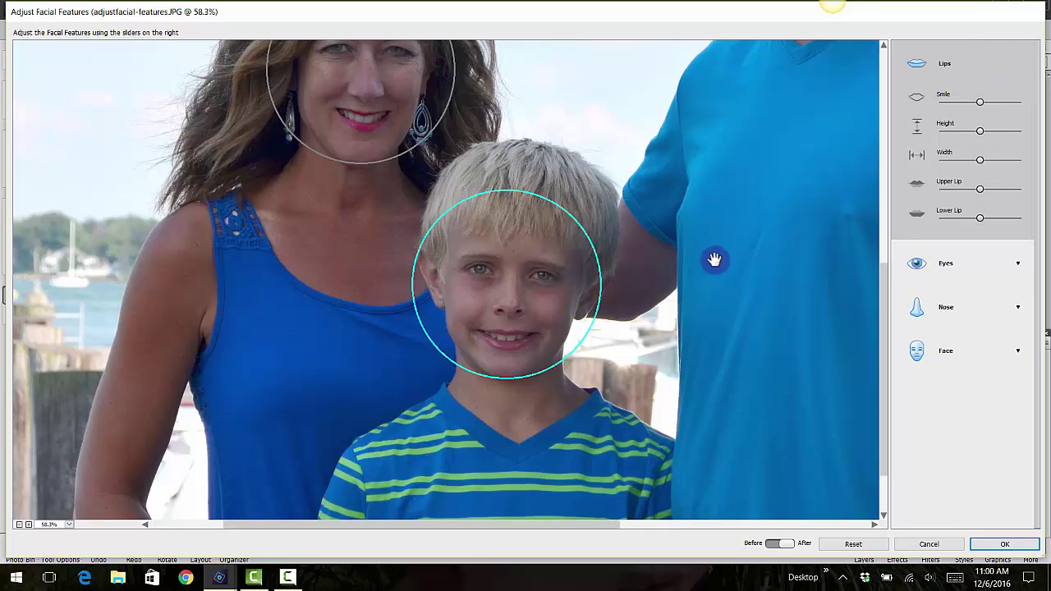
pyautogui.click(980, 102)
pyautogui.moveTo(981, 105); pyautogui.dragTo(1005, 95)
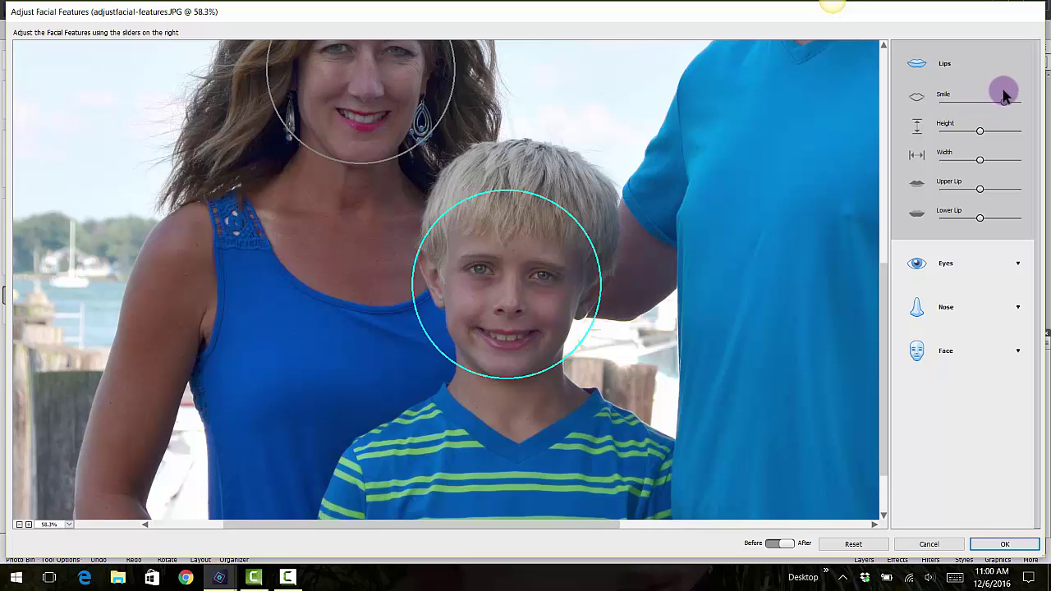
# Step: Raise the boy's Eye Height, then select the woman's face again
pyautogui.click(951, 263)
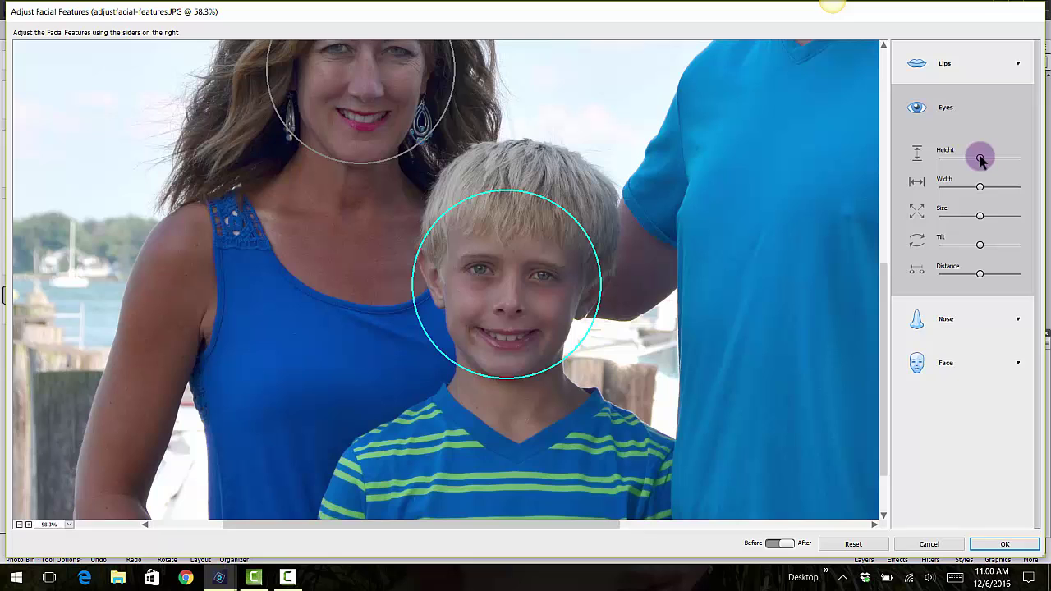
pyautogui.moveTo(980, 158); pyautogui.dragTo(1007, 157)
pyautogui.click(511, 170)
pyautogui.click(367, 101)
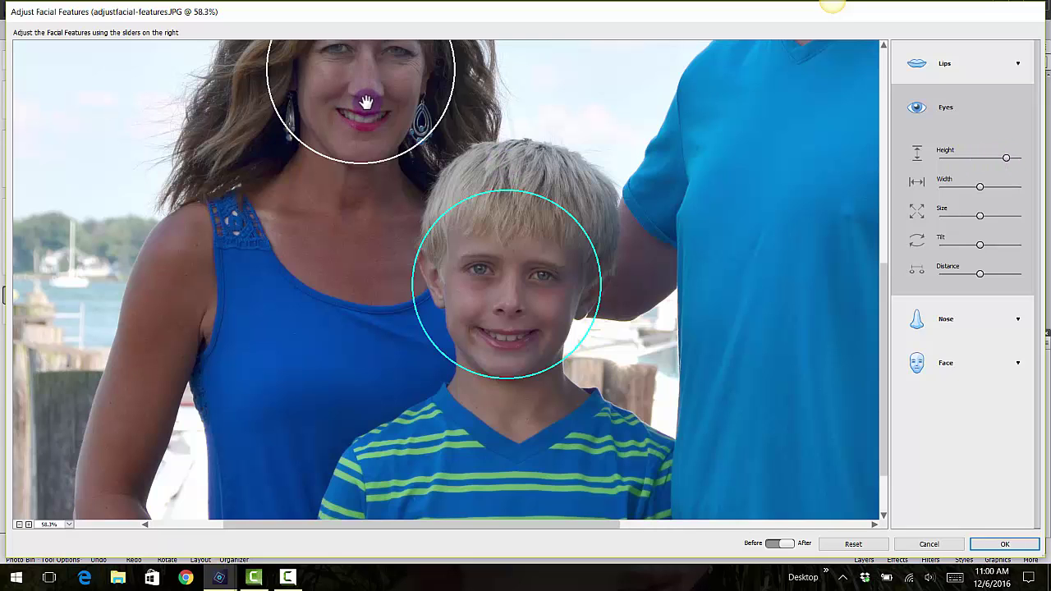
# Step: Zoom in on the woman, select her face, and narrow her Nose Width
pyautogui.moveTo(570, 115); pyautogui.dragTo(618, 289)
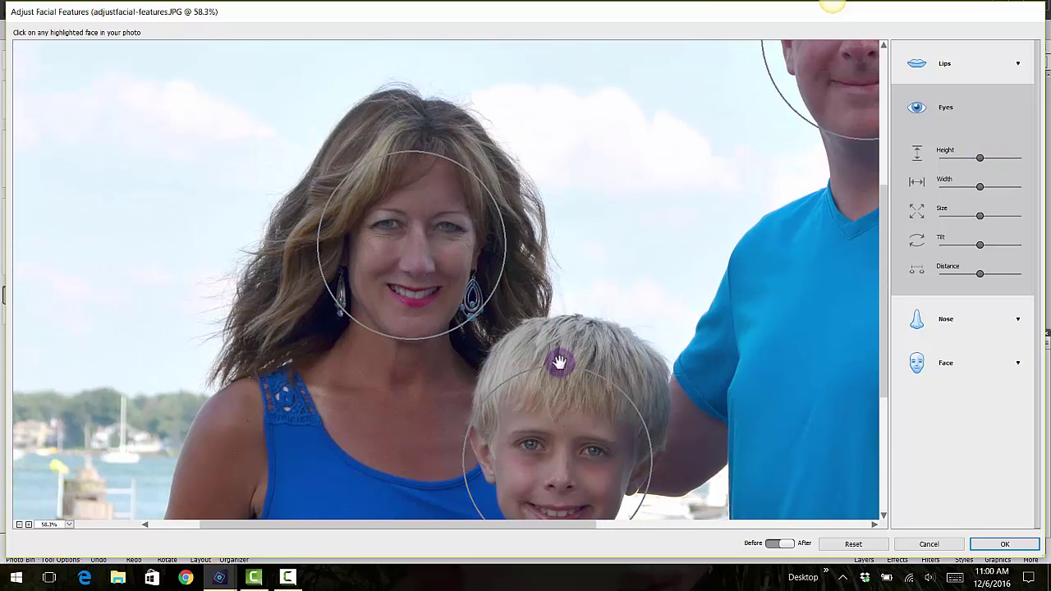
pyautogui.click(471, 325)
pyautogui.scroll(4, 469, 305)
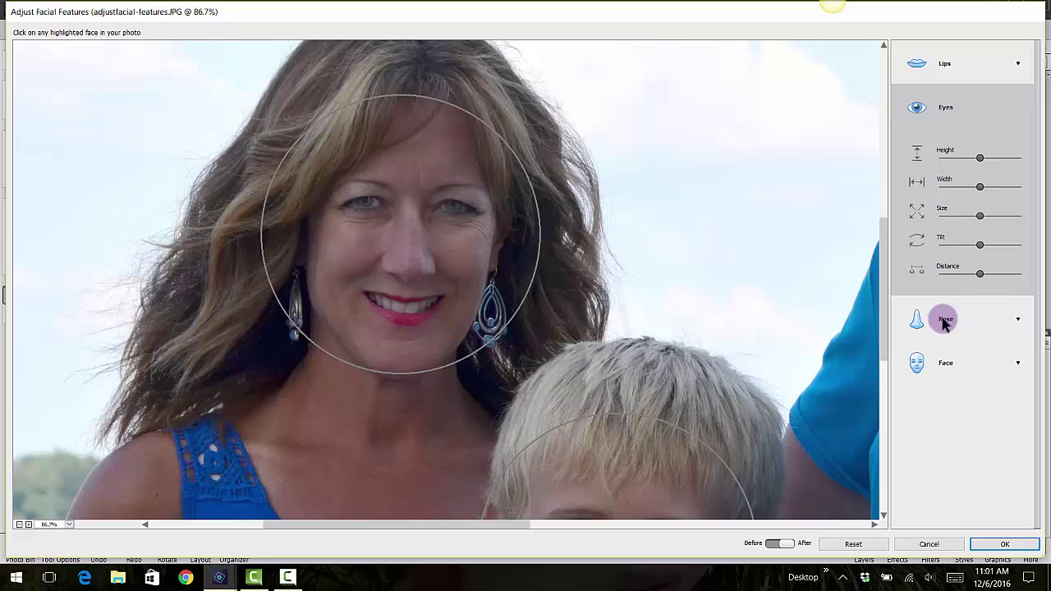
pyautogui.click(1018, 319)
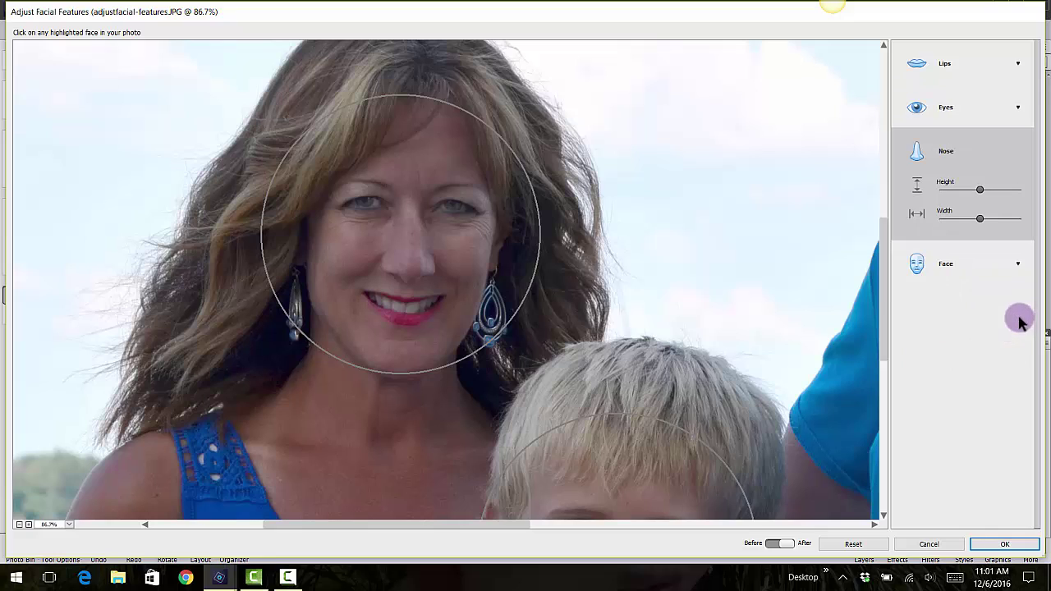
pyautogui.click(980, 190)
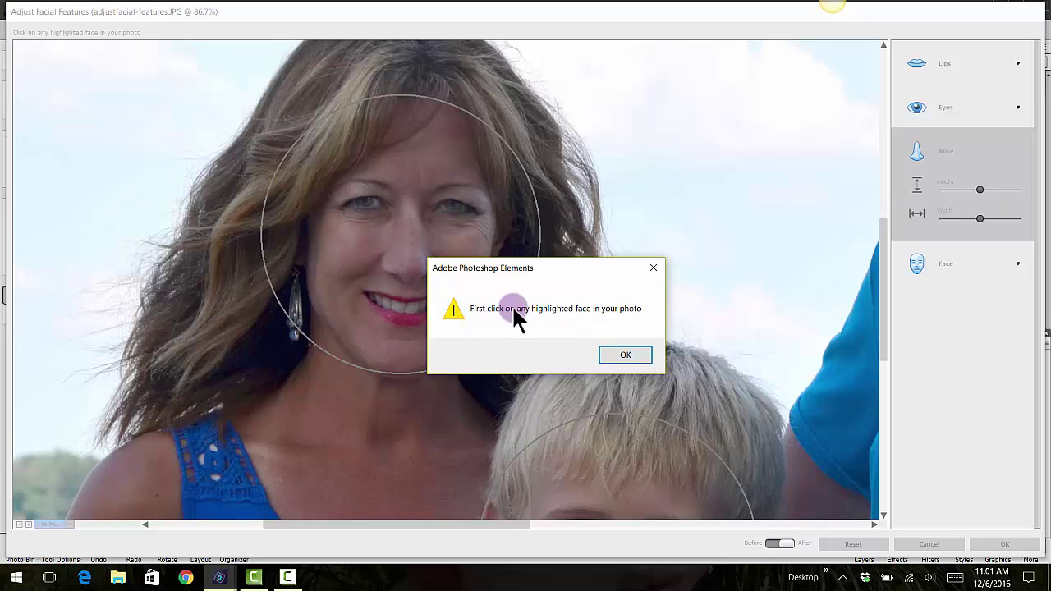
pyautogui.click(622, 355)
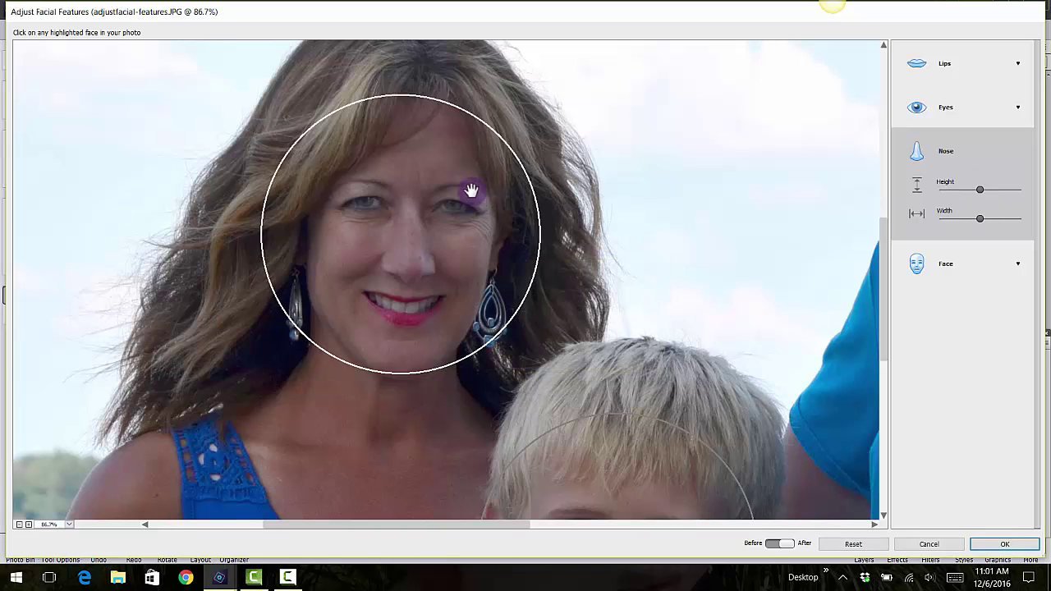
pyautogui.click(426, 112)
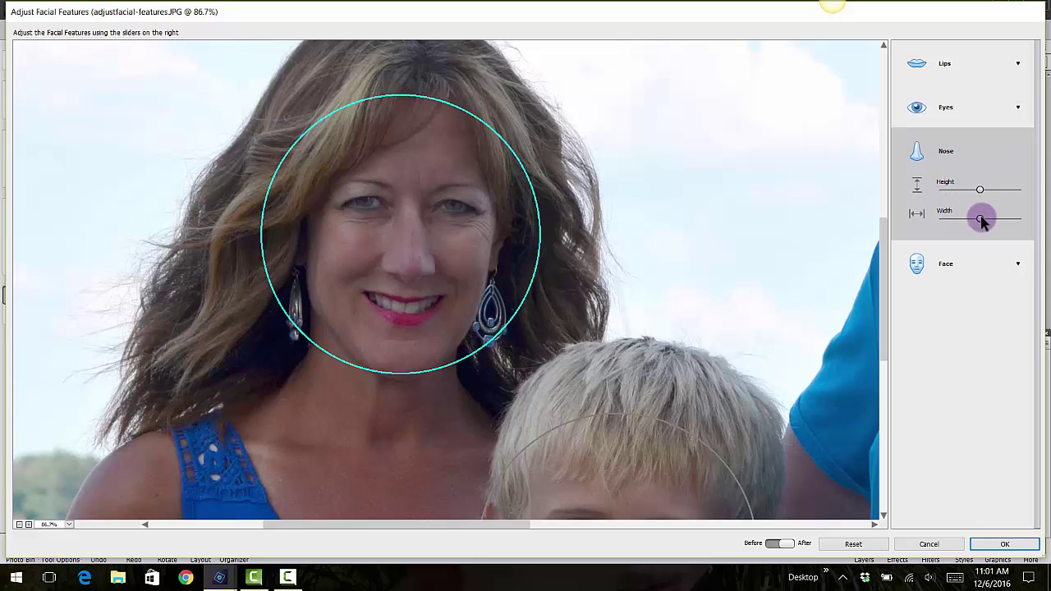
pyautogui.moveTo(977, 220); pyautogui.dragTo(955, 238)
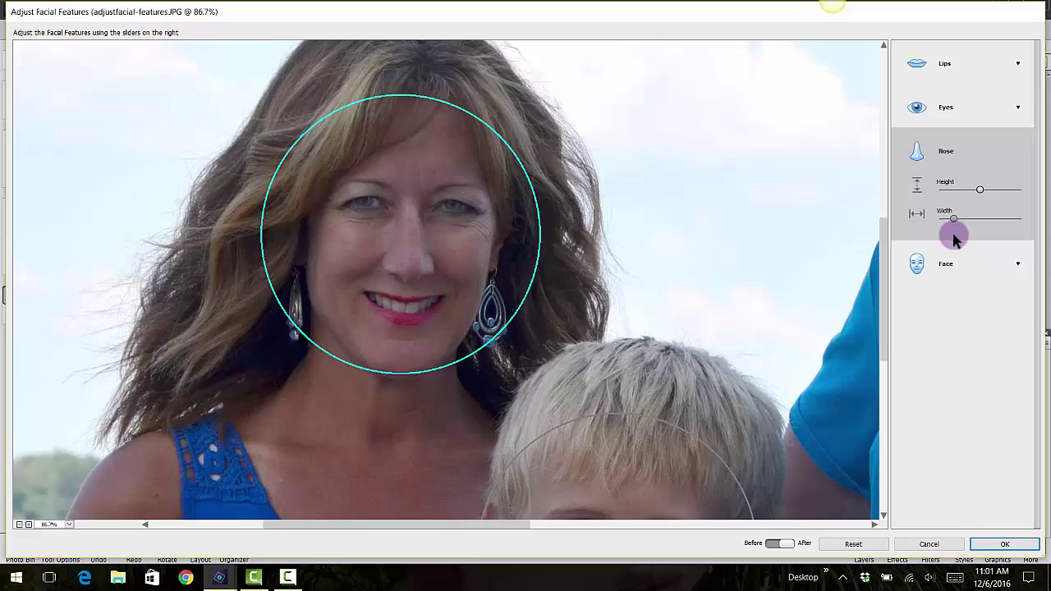
# Step: Shorten the woman's Nose Height, widen her Face Width slightly, and apply all facial changes
pyautogui.click(980, 191)
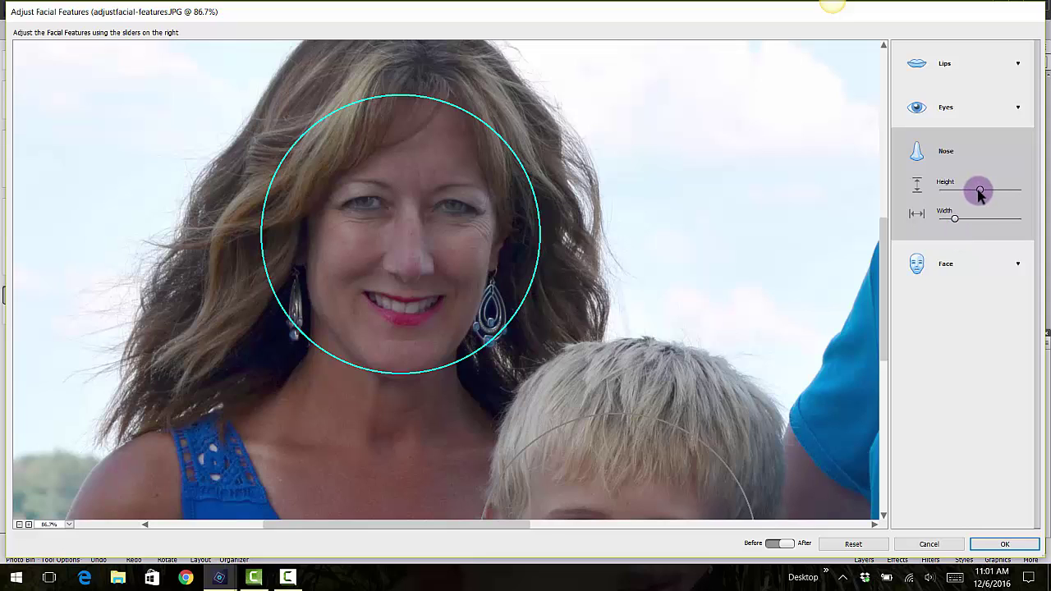
pyautogui.moveTo(981, 192); pyautogui.dragTo(977, 282)
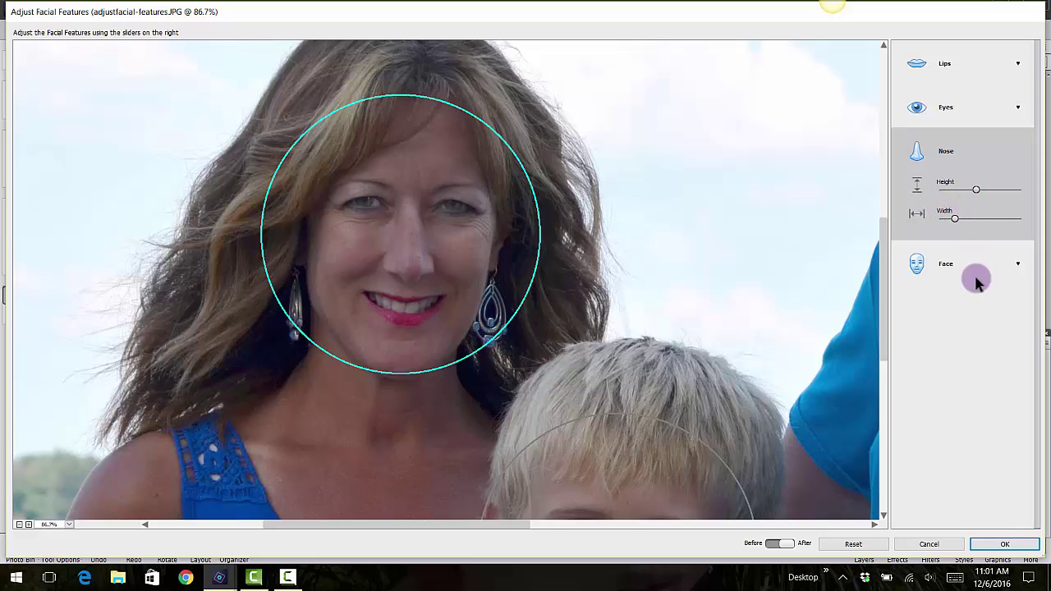
pyautogui.click(992, 268)
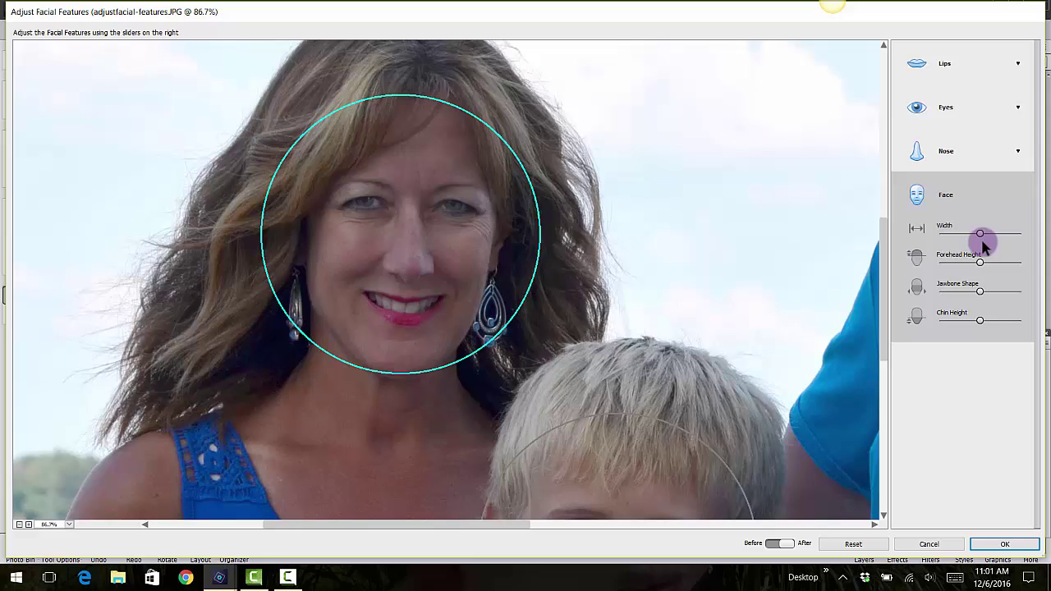
pyautogui.moveTo(984, 237); pyautogui.dragTo(993, 237)
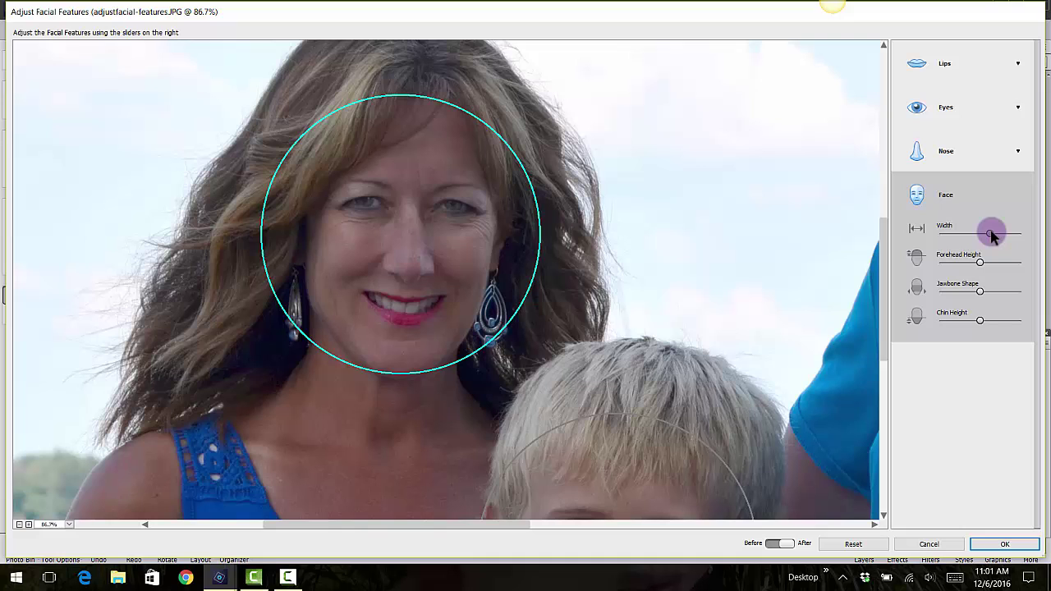
pyautogui.moveTo(992, 236); pyautogui.dragTo(995, 234)
pyautogui.click(996, 545)
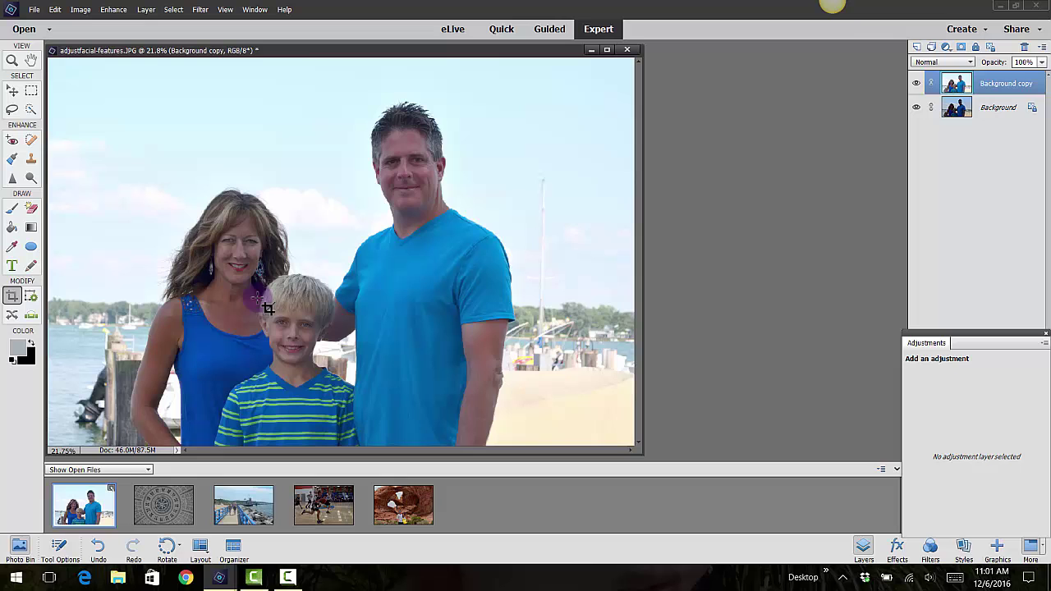
# Step: Enlarge the document window and toggle Background copy visibility twice, leaving the brightened layer visible
pyautogui.scroll(3, 243, 361)
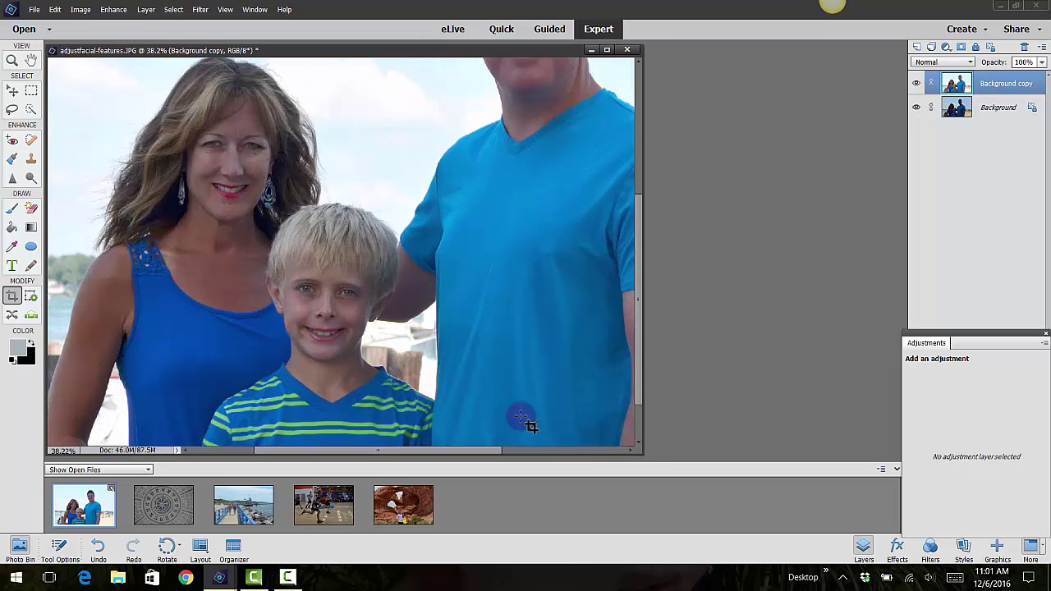
pyautogui.moveTo(645, 464); pyautogui.dragTo(838, 532)
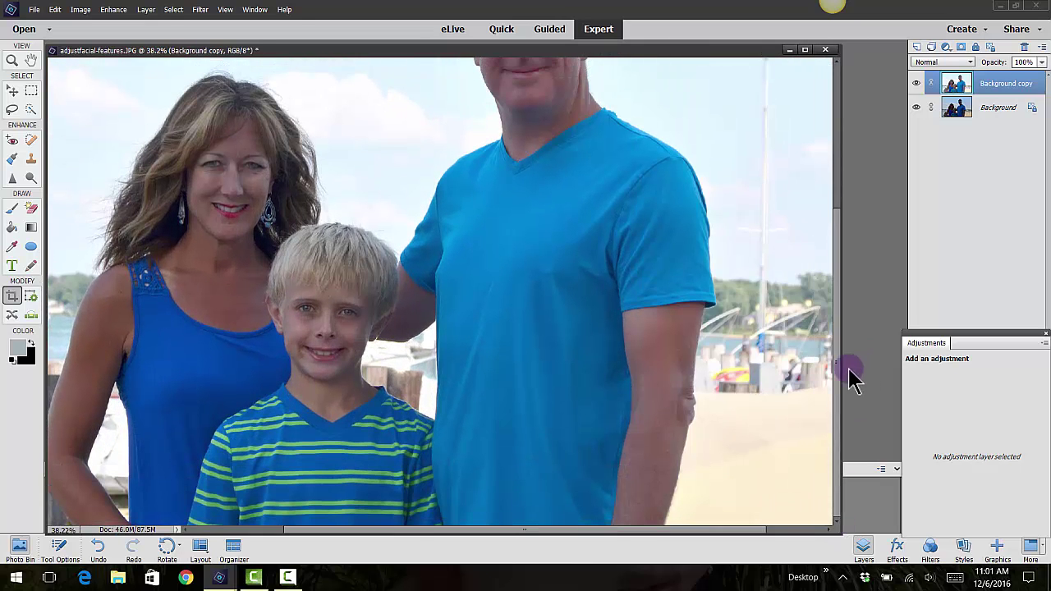
pyautogui.moveTo(838, 386); pyautogui.dragTo(829, 313)
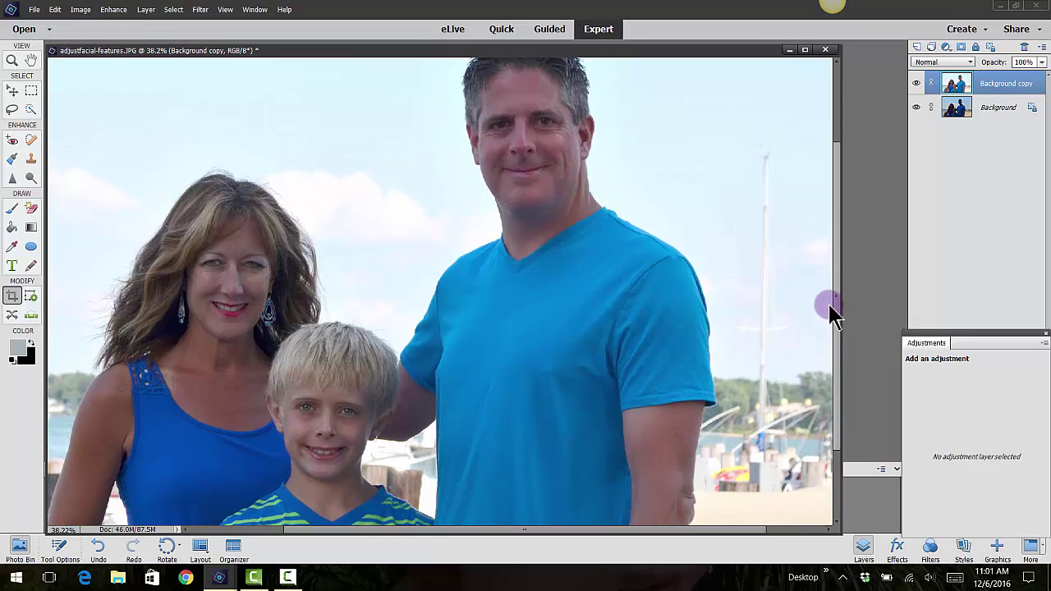
pyautogui.click(917, 83)
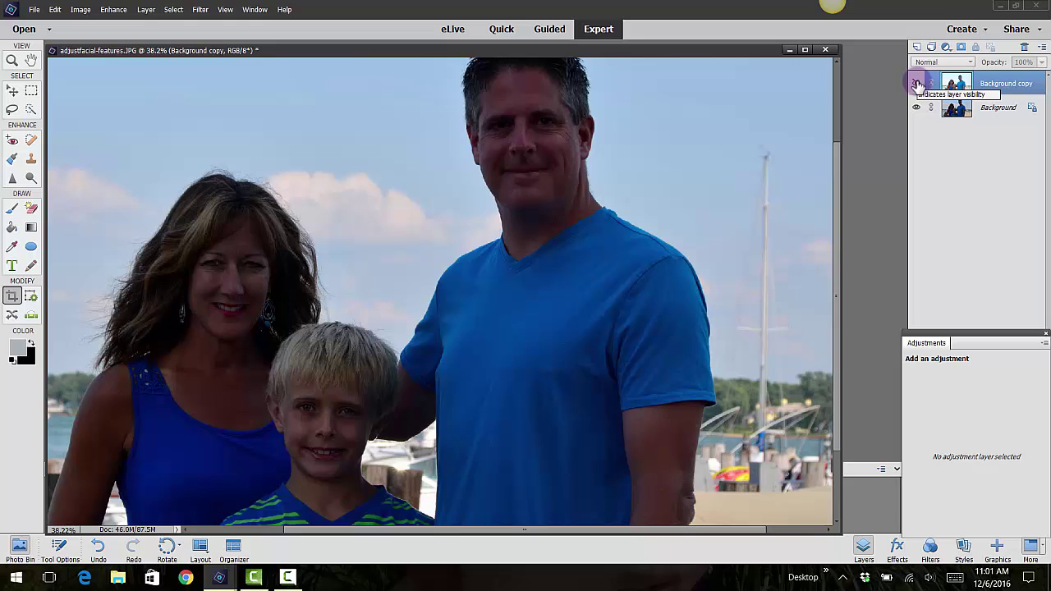
pyautogui.click(917, 83)
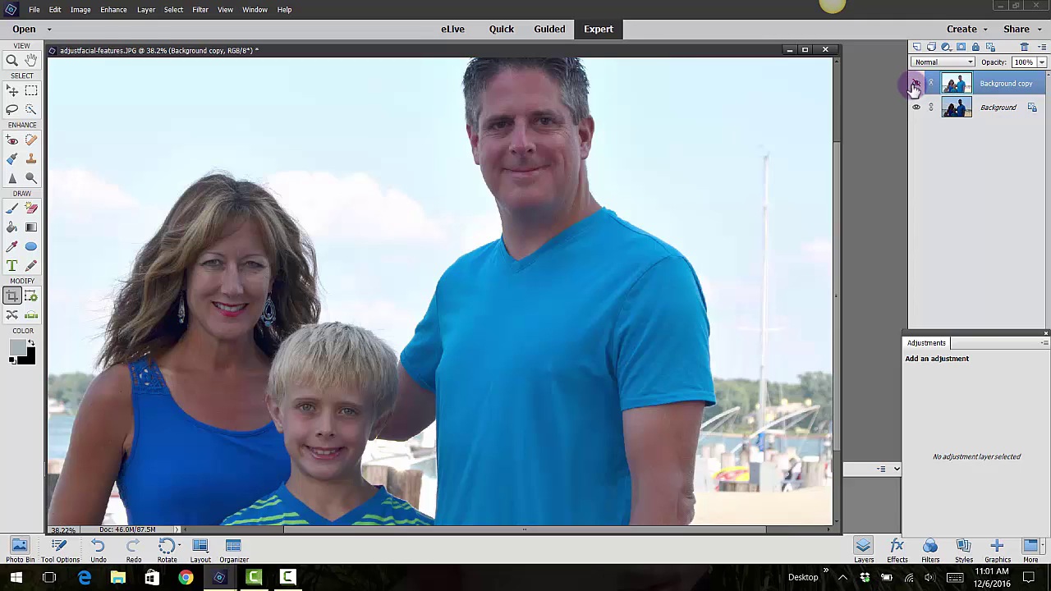
pyautogui.click(916, 83)
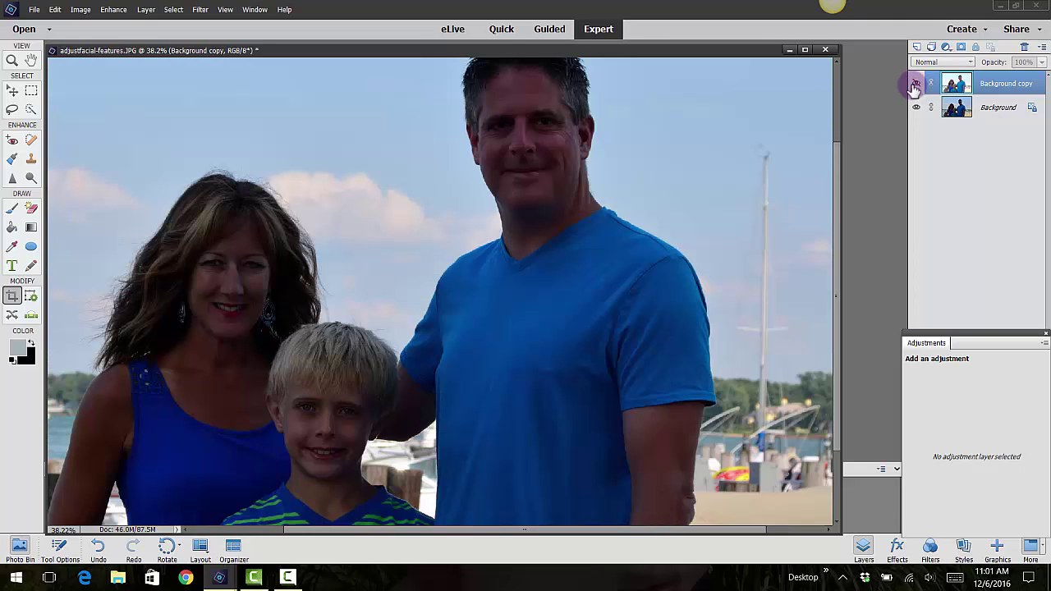
pyautogui.click(915, 84)
pyautogui.scroll(-1, 563, 340)
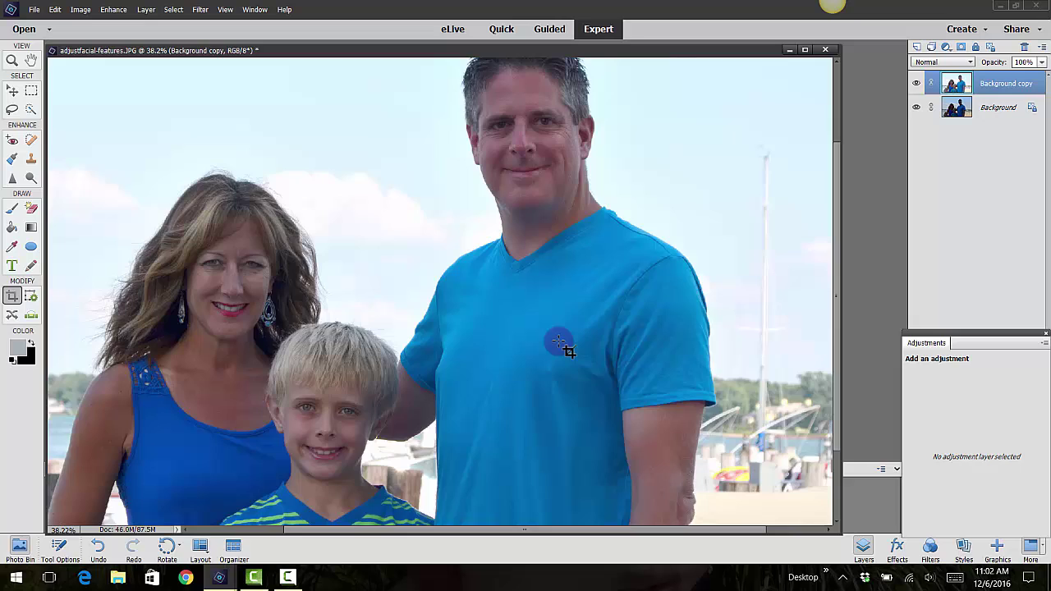
pyautogui.scroll(-3, 563, 340)
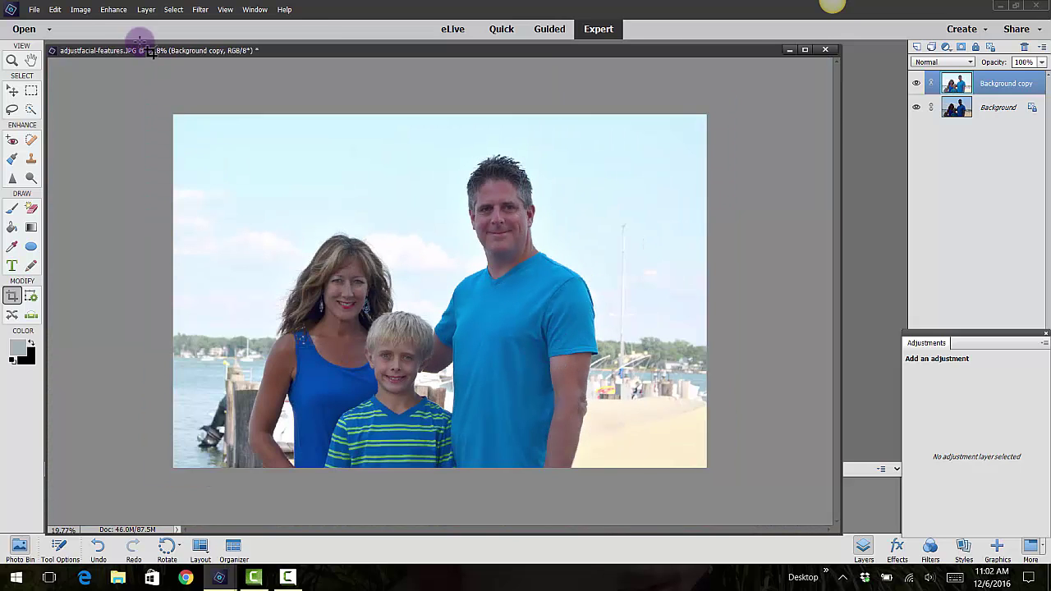
# Step: Open the Enhance menu to show the photo enhancement commands
pyautogui.click(113, 12)
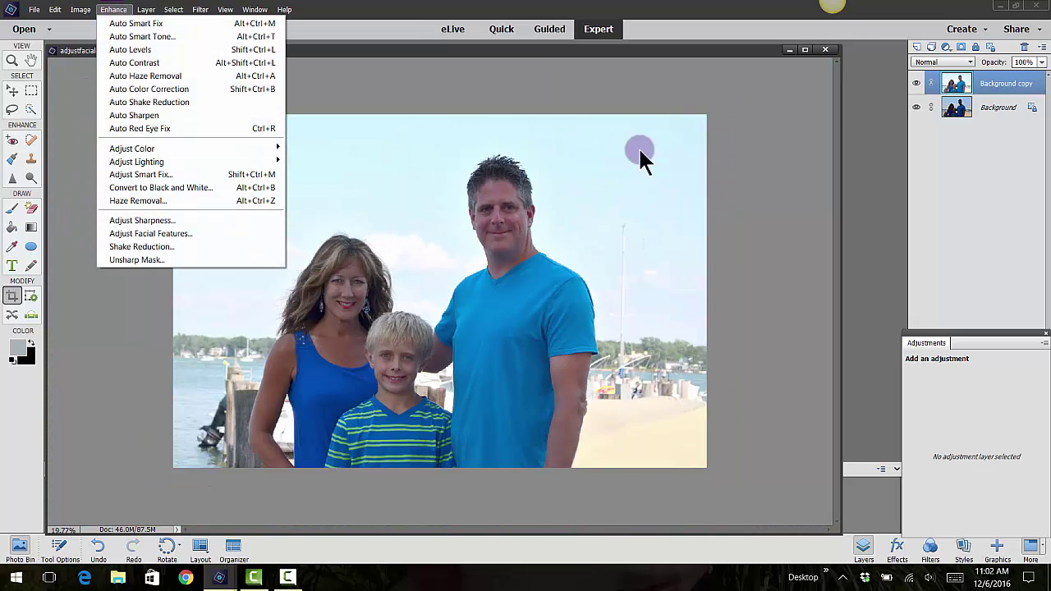